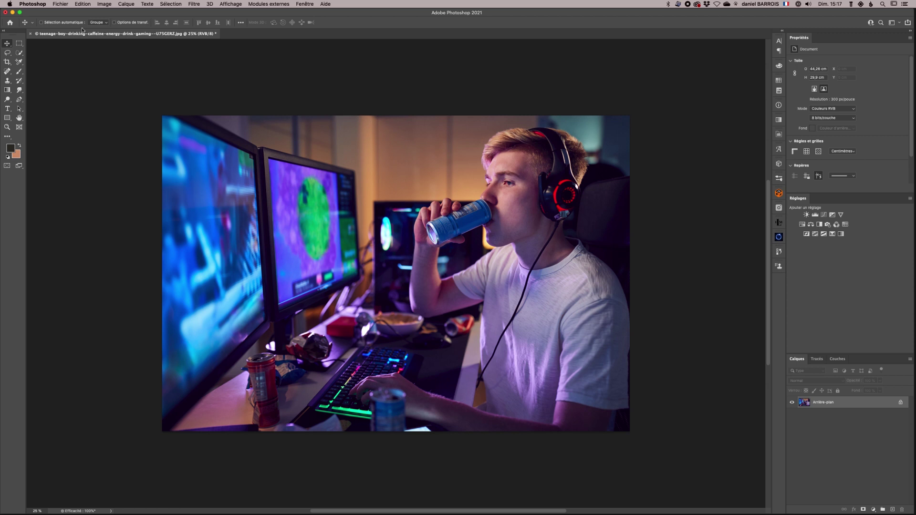
Step: Place Logo-Club-photoshop-rond in the photo as an embedded smart object and shift it towards the monitors
click(58, 4)
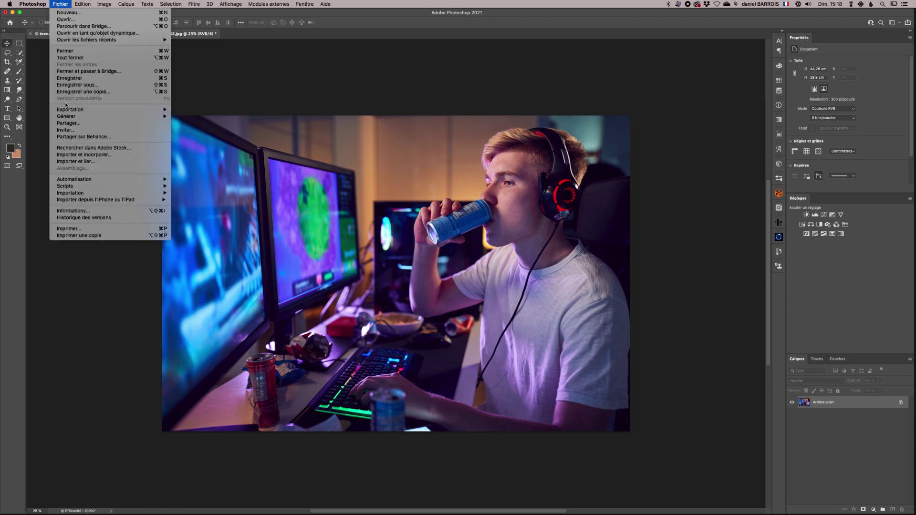
click(75, 155)
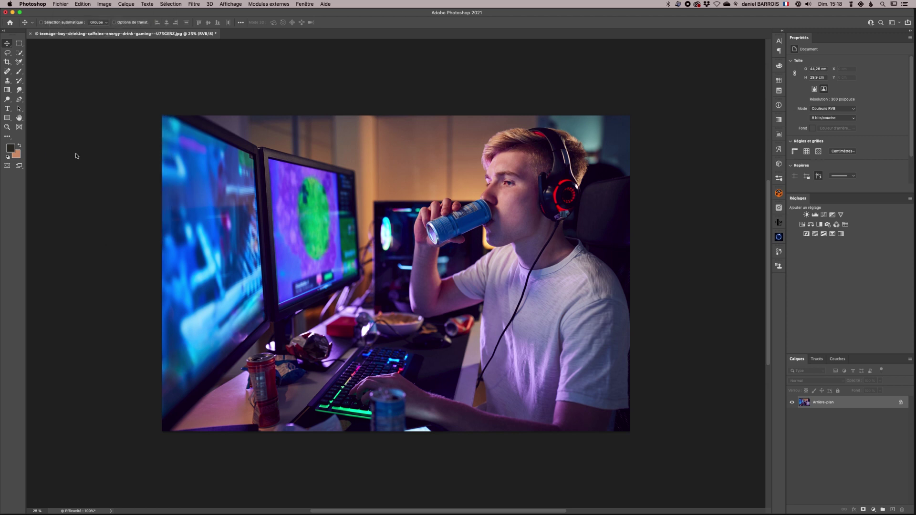
click(411, 177)
double_click(411, 176)
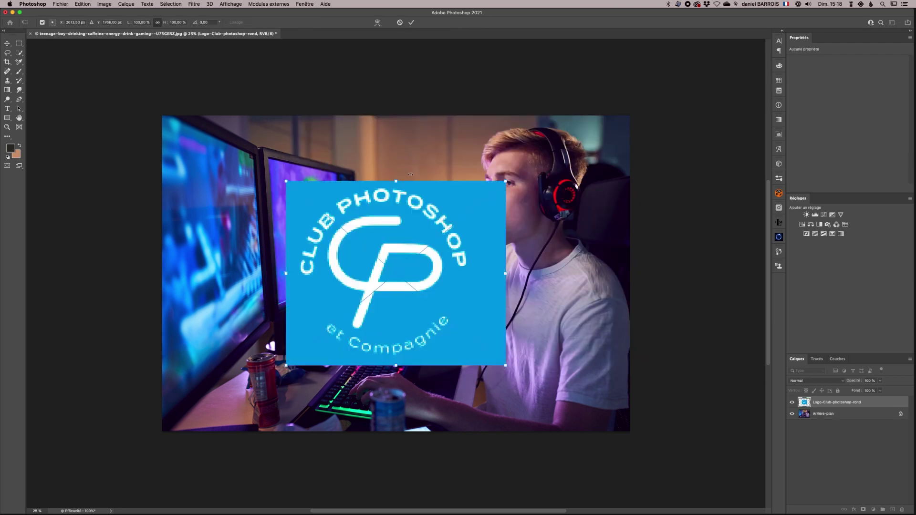
drag(425, 212, 407, 192)
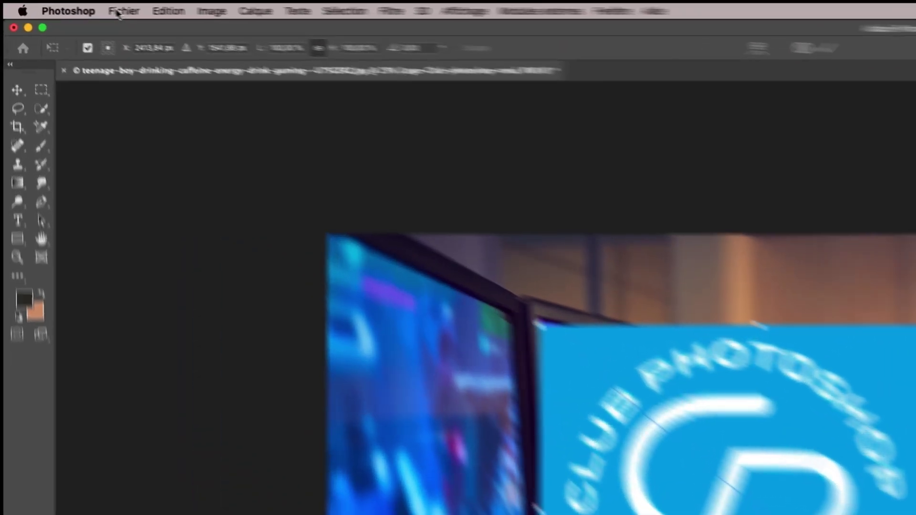
click(61, 4)
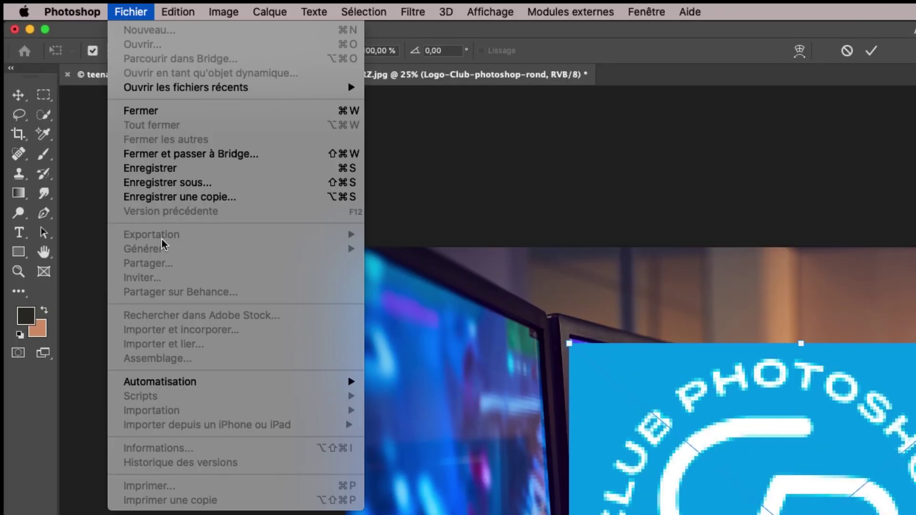
click(128, 11)
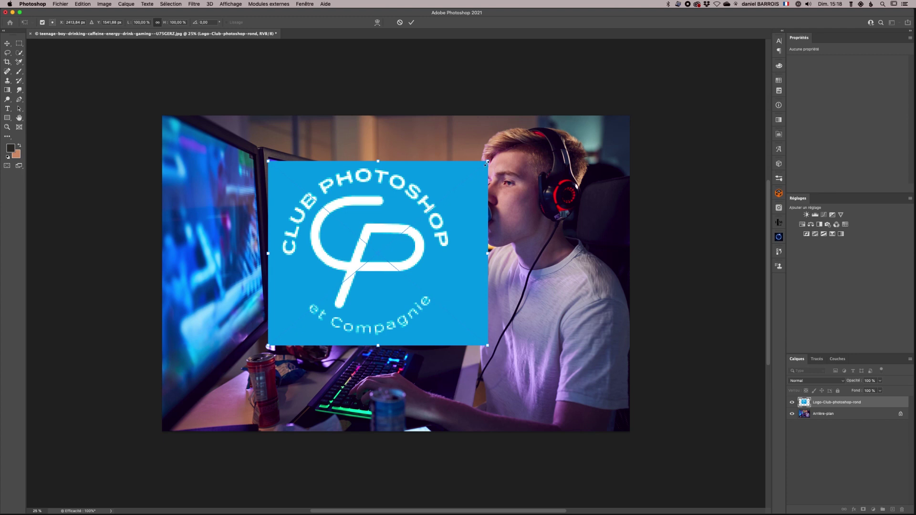
Step: Scale the placed logo to about 82%, position it over the second monitor and commit the placement
drag(486, 162, 422, 217)
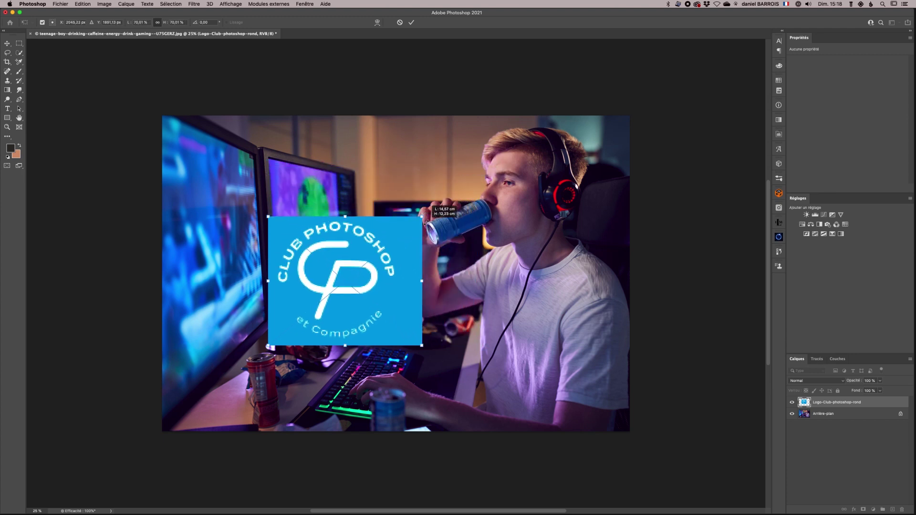
drag(337, 253, 338, 193)
drag(424, 287, 456, 308)
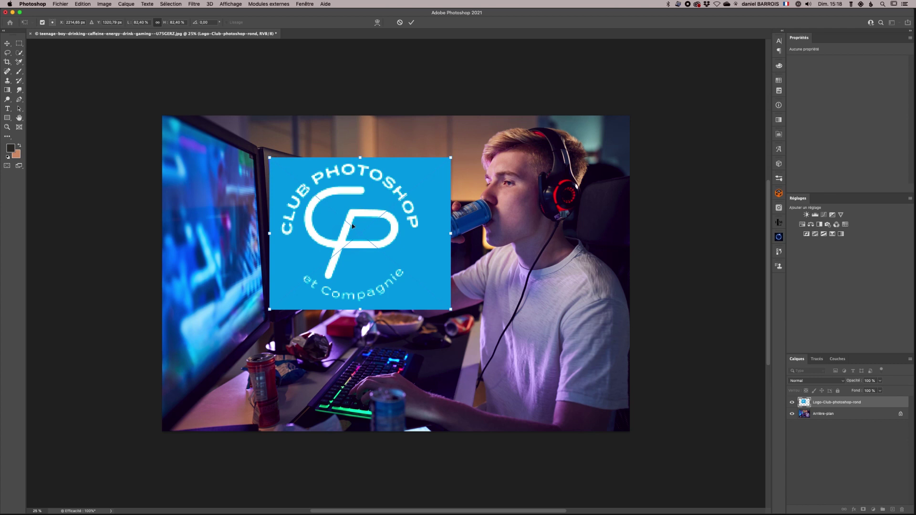
click(411, 22)
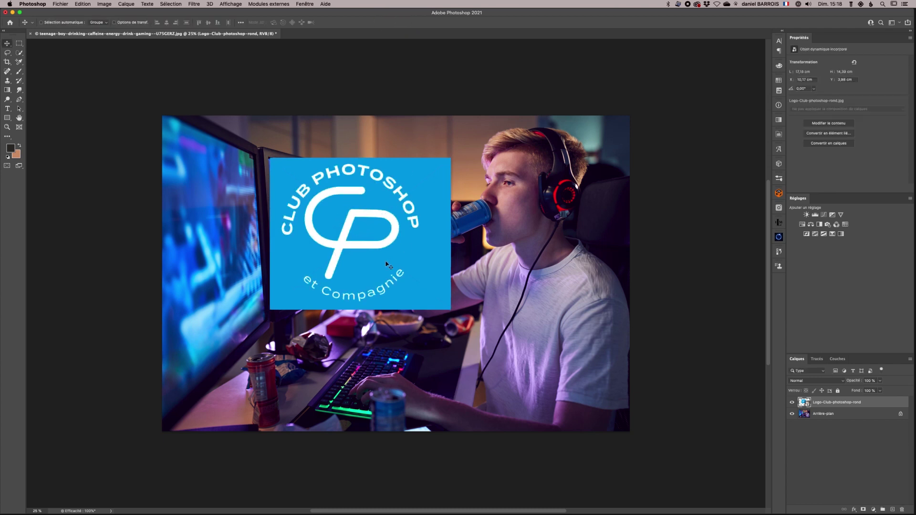
mouse_move(350, 230)
mouse_down()
mouse_move(450, 231)
mouse_move(349, 230)
mouse_up()
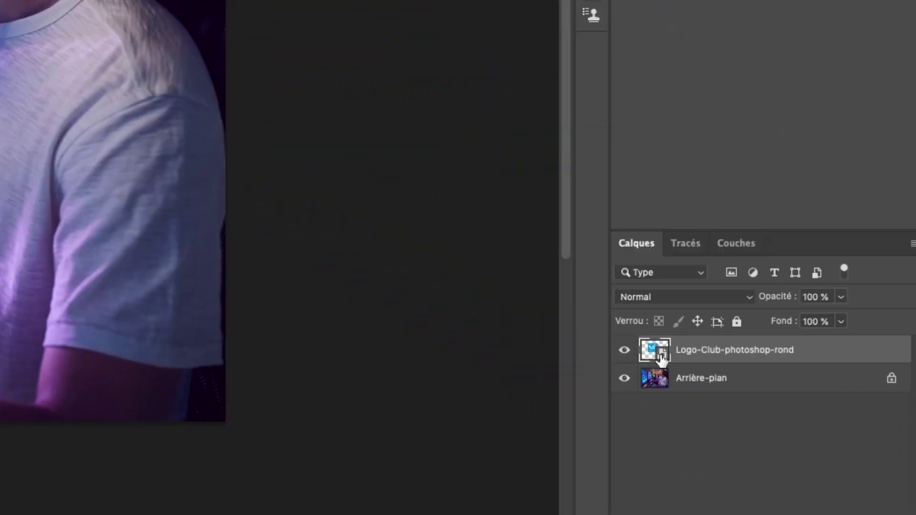
Step: Open the logo smart object's source document, view its contents and close it to return to the photo
double_click(663, 357)
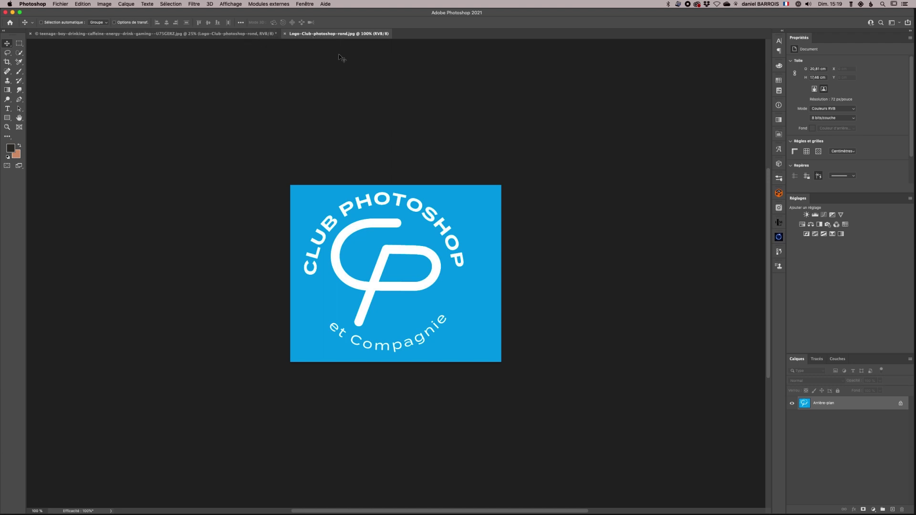
click(285, 34)
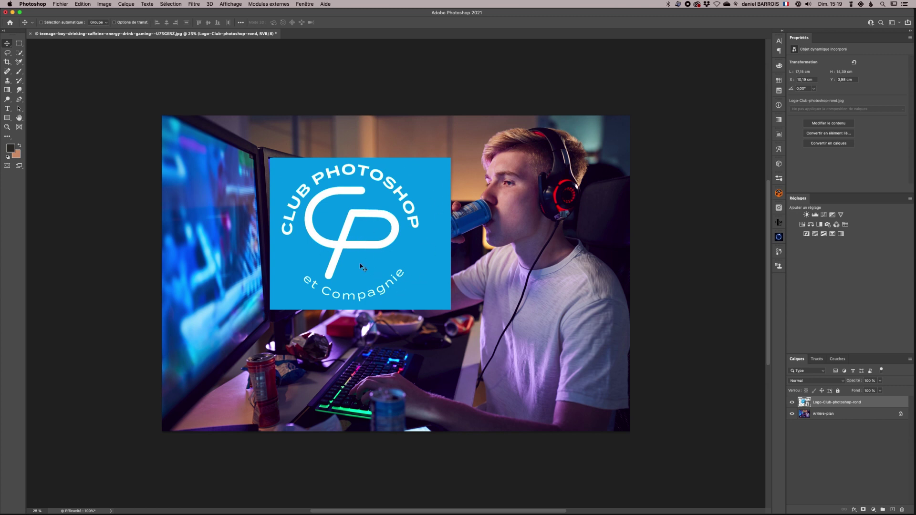
Step: Distort the logo with a free transform so that its corners match the corners of the second monitor's screen
key(ctrl)
key(ctrl+t)
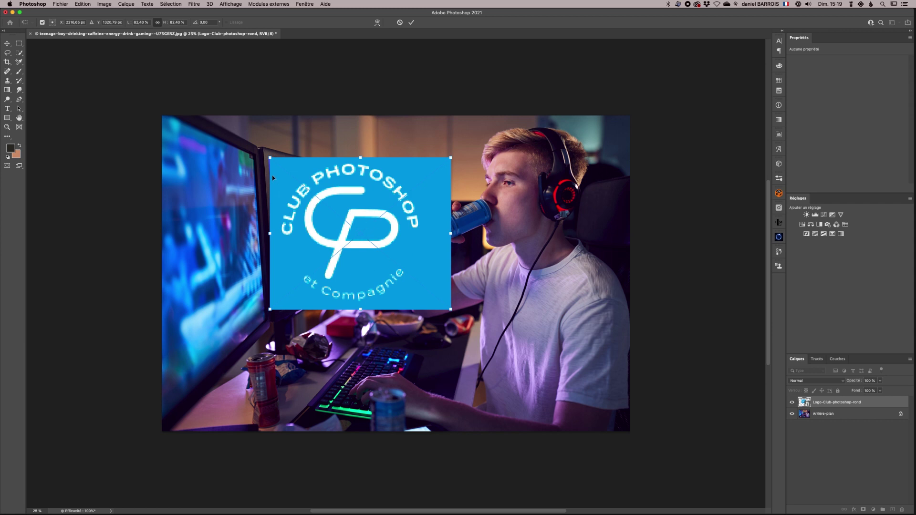
right_click(354, 205)
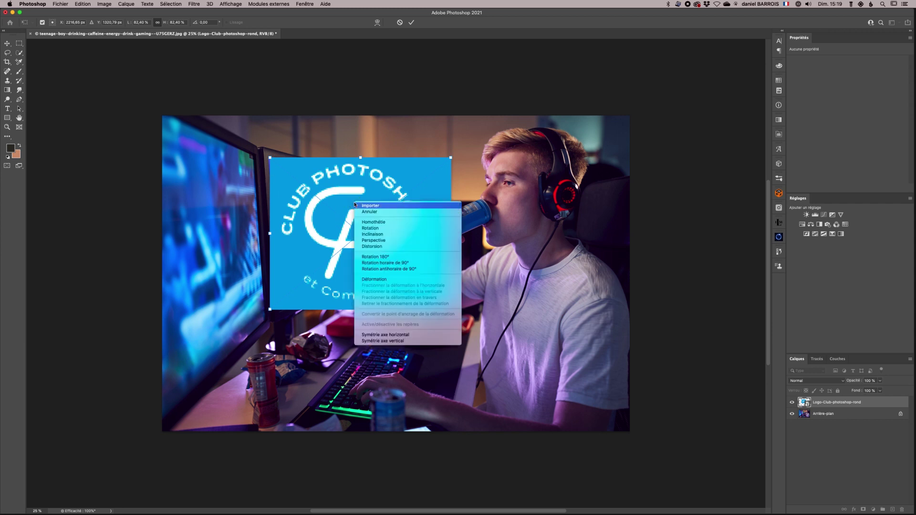
click(374, 246)
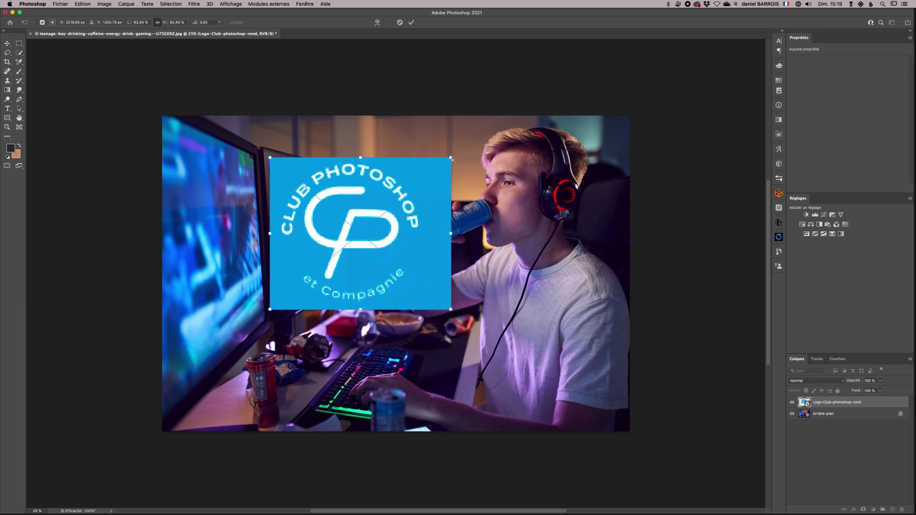
drag(451, 159, 352, 178)
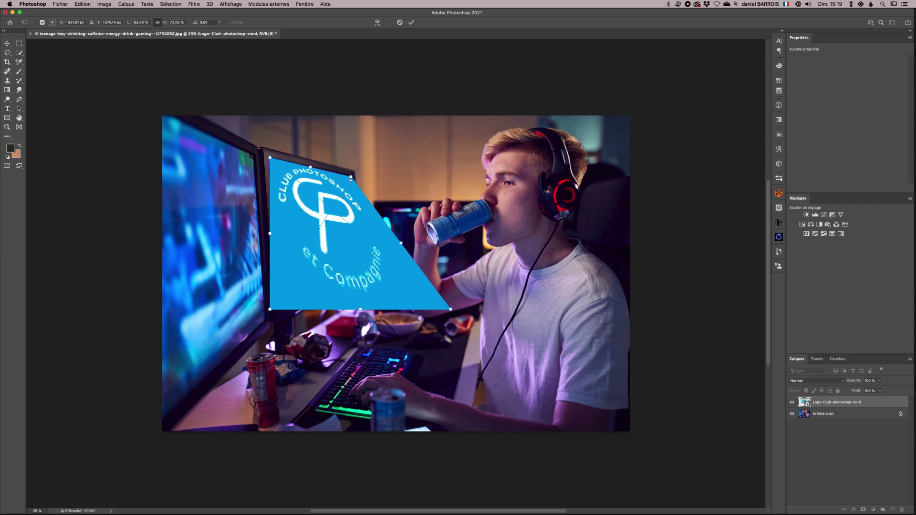
mouse_move(270, 309)
mouse_down()
mouse_move(298, 285)
mouse_move(288, 315)
mouse_move(310, 258)
mouse_move(279, 311)
mouse_up()
drag(449, 311, 357, 276)
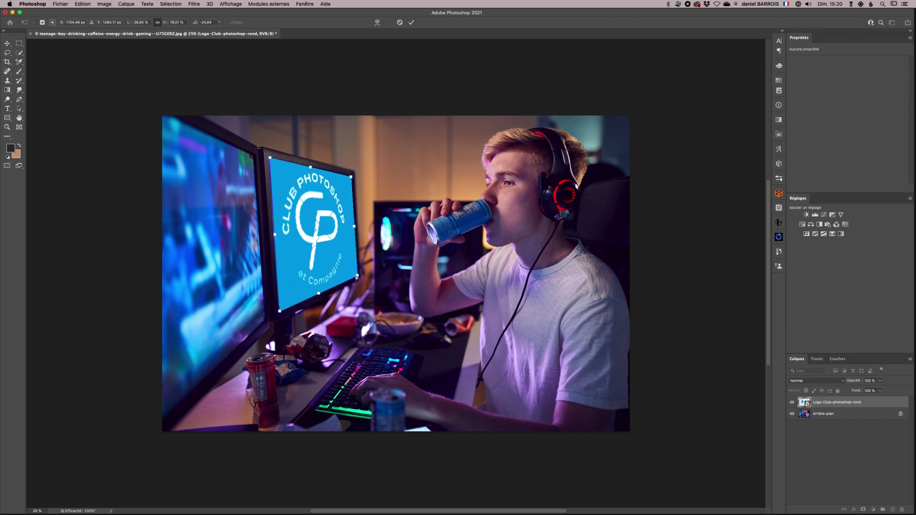
Step: Fine-tune the logo's two corners nearest the large monitor to the screen edge and commit the distortion
click(325, 256)
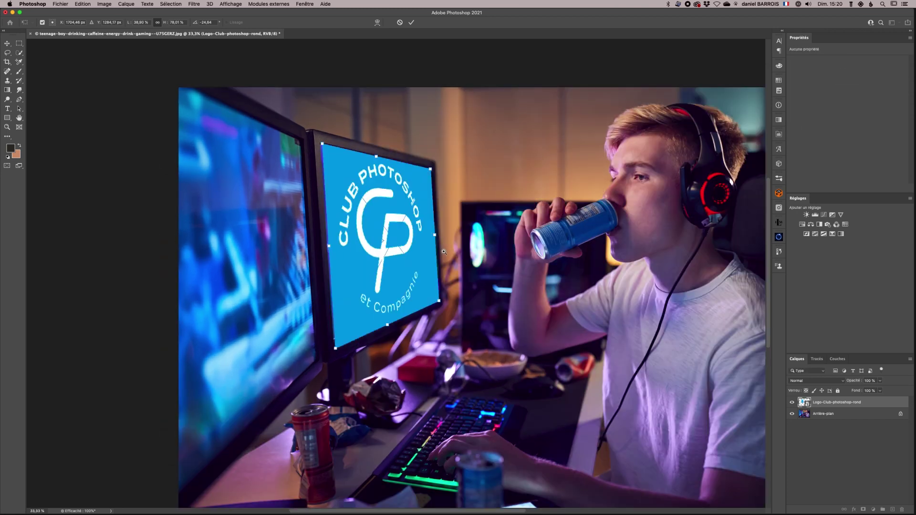
click(406, 252)
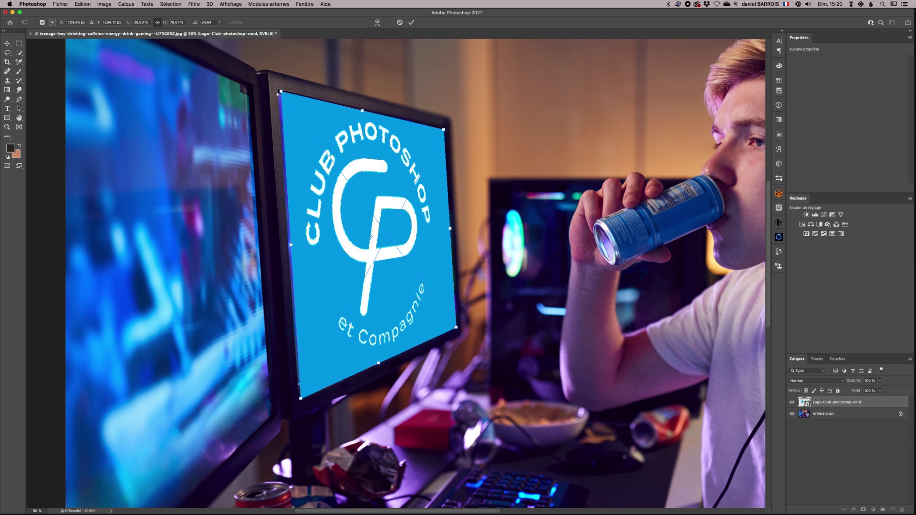
drag(281, 91, 278, 91)
drag(300, 399, 299, 399)
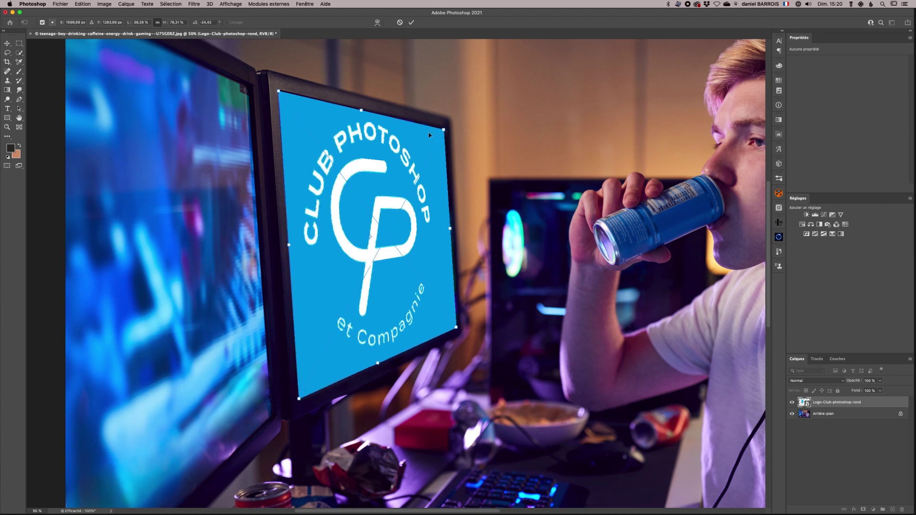
click(412, 23)
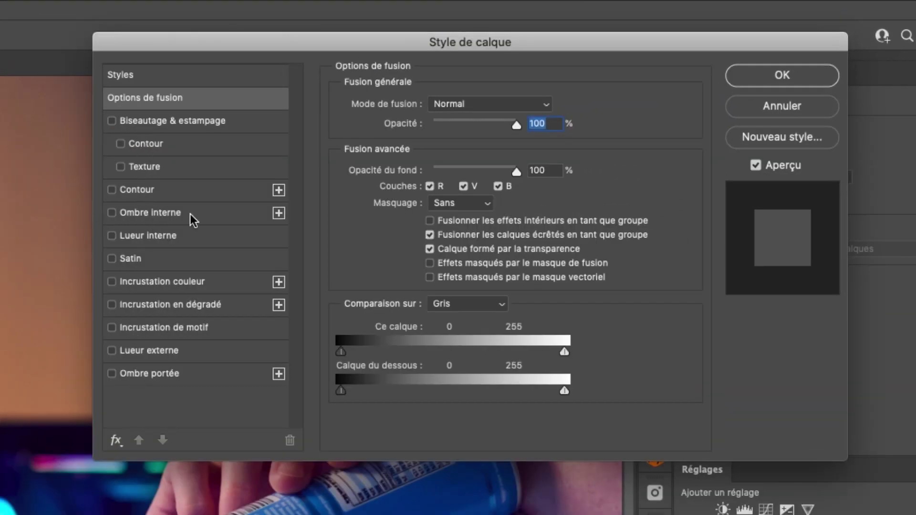
Step: Add an Ombre interne (inner shadow) layer style to the logo and compare it using the preview
click(165, 211)
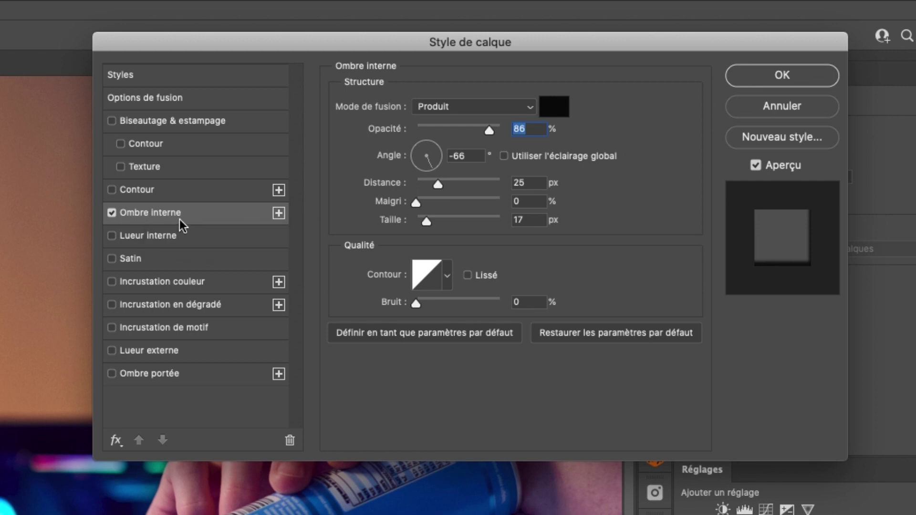
click(755, 165)
click(756, 166)
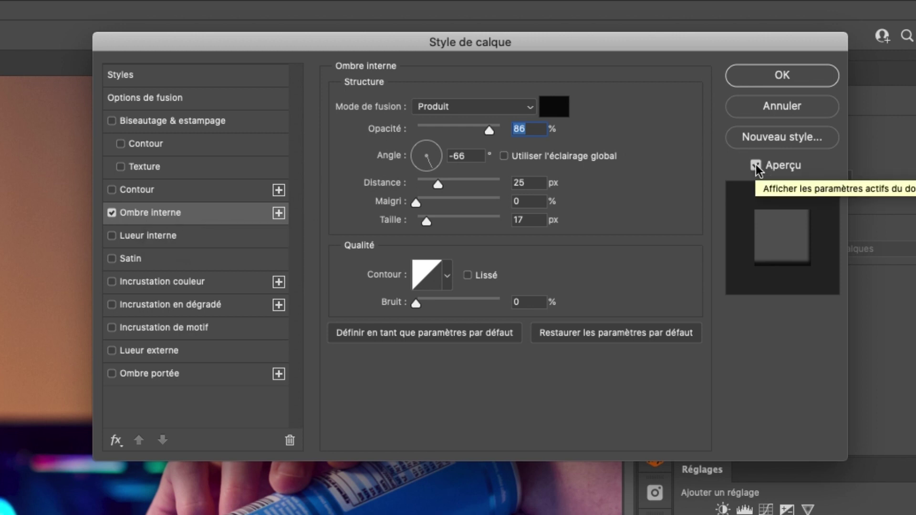
Step: Set the inner shadow's angle to about 59°, opacity to about 69% and size to 10 px, and apply the style
drag(430, 165, 423, 144)
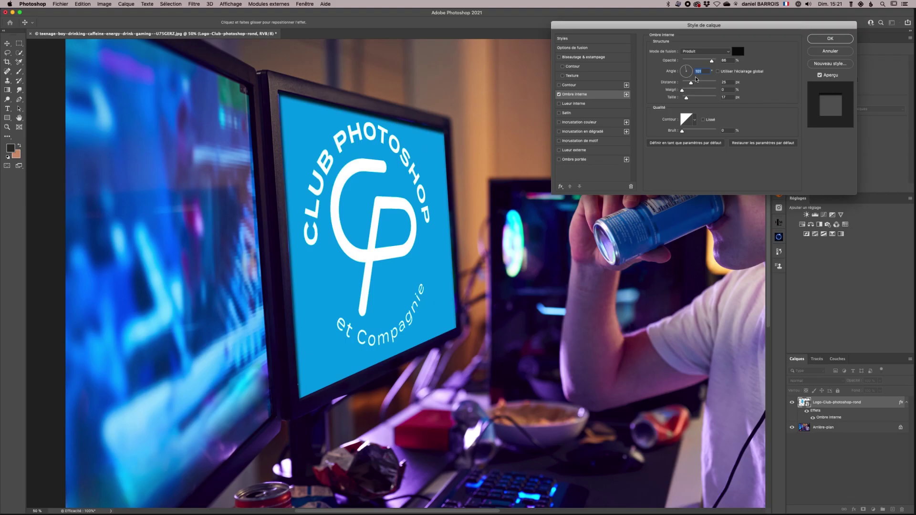
click(428, 145)
drag(686, 66, 690, 65)
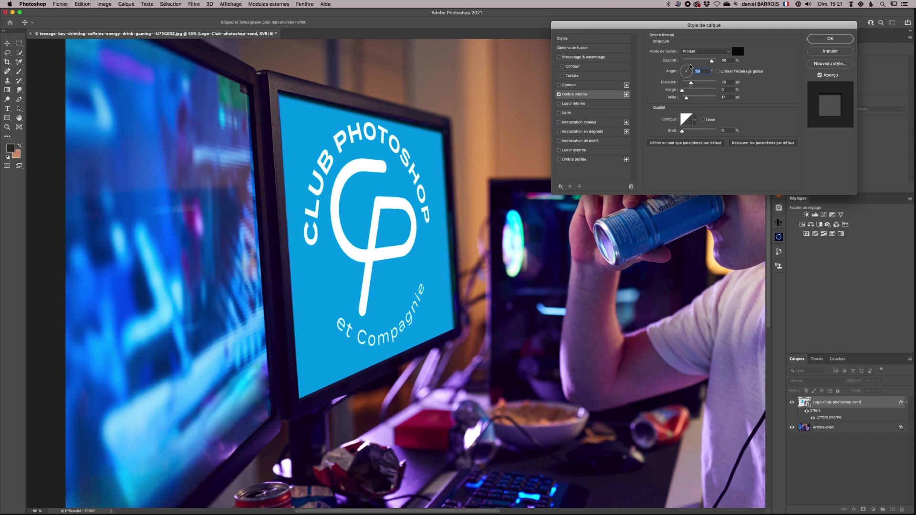
click(690, 65)
drag(711, 61, 705, 62)
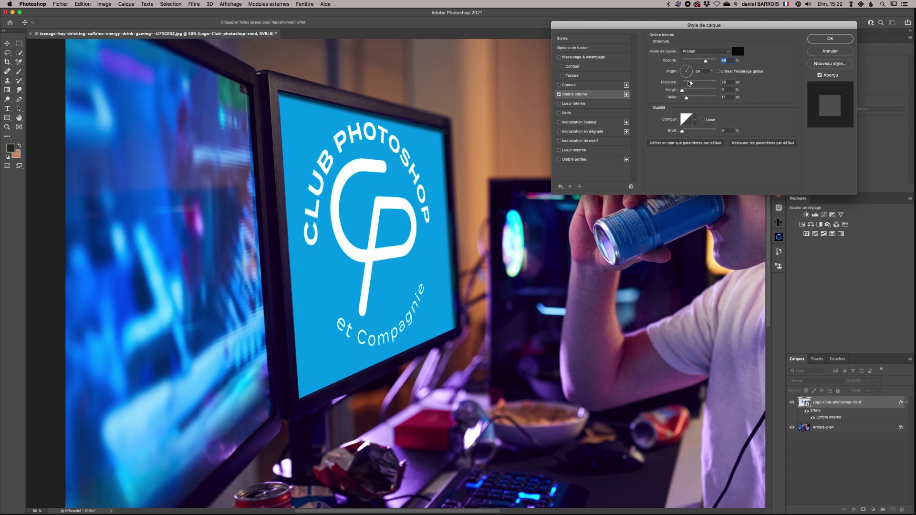
drag(687, 99, 687, 98)
drag(687, 99, 686, 98)
click(830, 39)
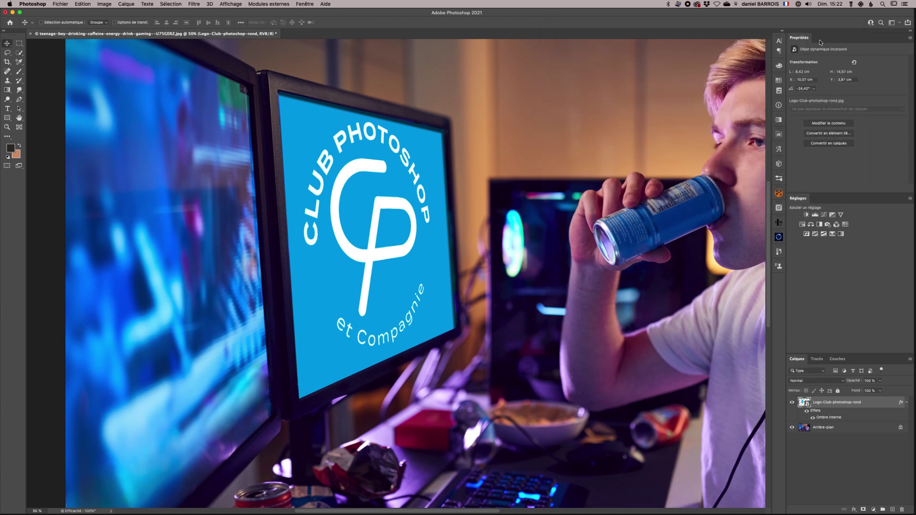
Step: Switch the logo's inner shadow effect off and on repeatedly to compare the screen edges
click(812, 418)
click(812, 418)
click(813, 418)
click(813, 418)
click(813, 418)
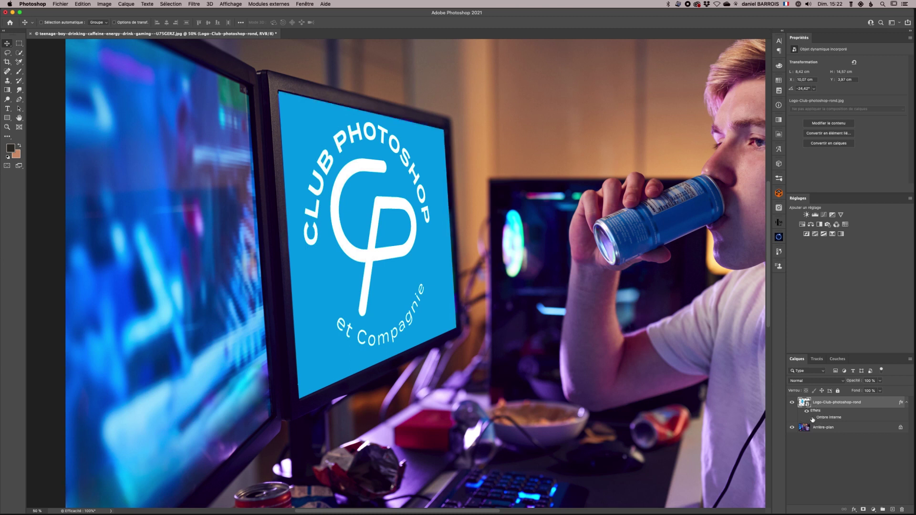
Step: Reapply the inner shadow from its settings, and hide and show the logo layer to compare it with the original screen
double_click(833, 418)
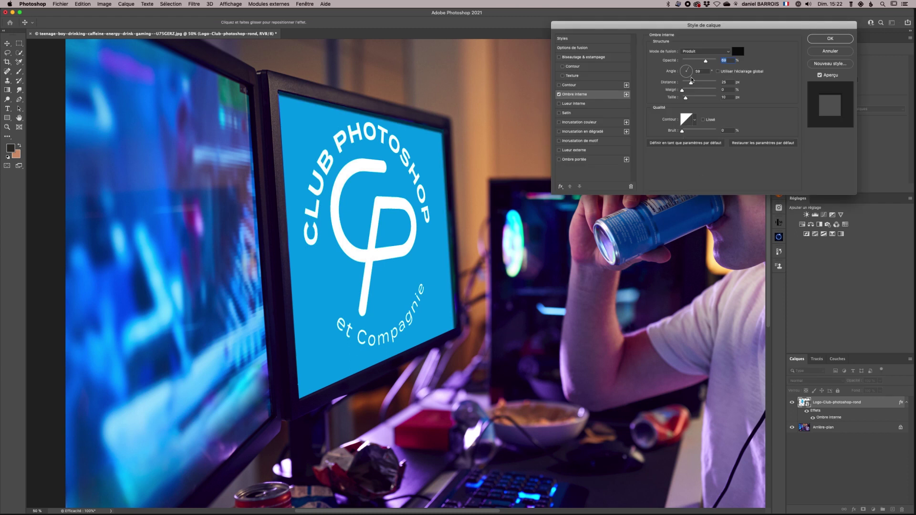
click(830, 38)
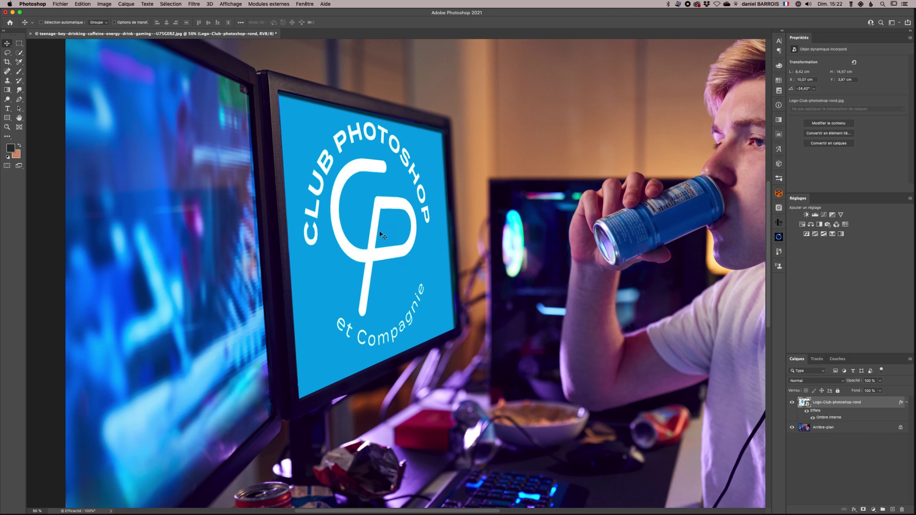
click(793, 404)
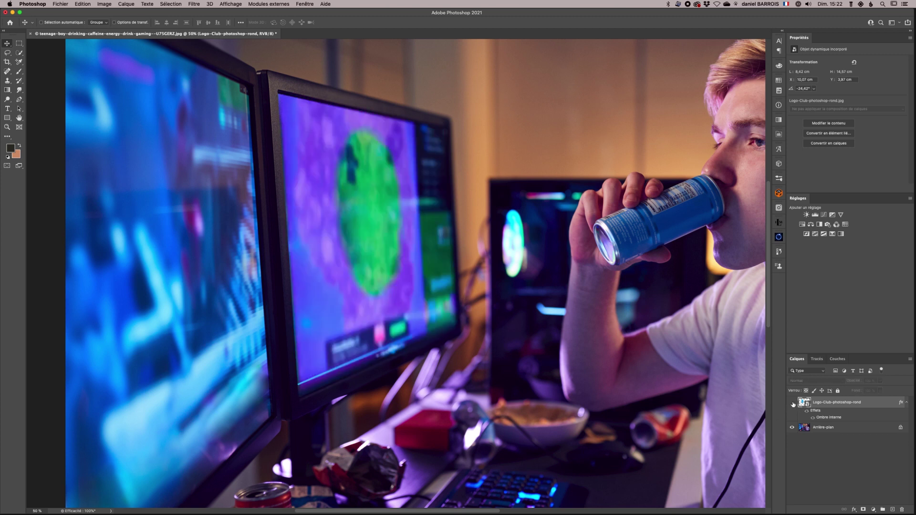
click(792, 404)
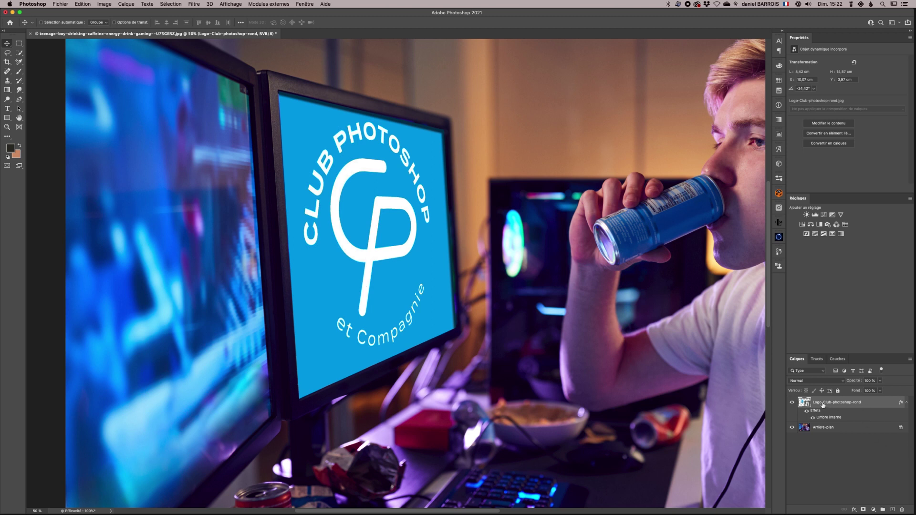
Step: Apply a Flou gaussien smart filter to the logo layer with a radius of 9.9 pixels
click(193, 4)
mouse_move(208, 126)
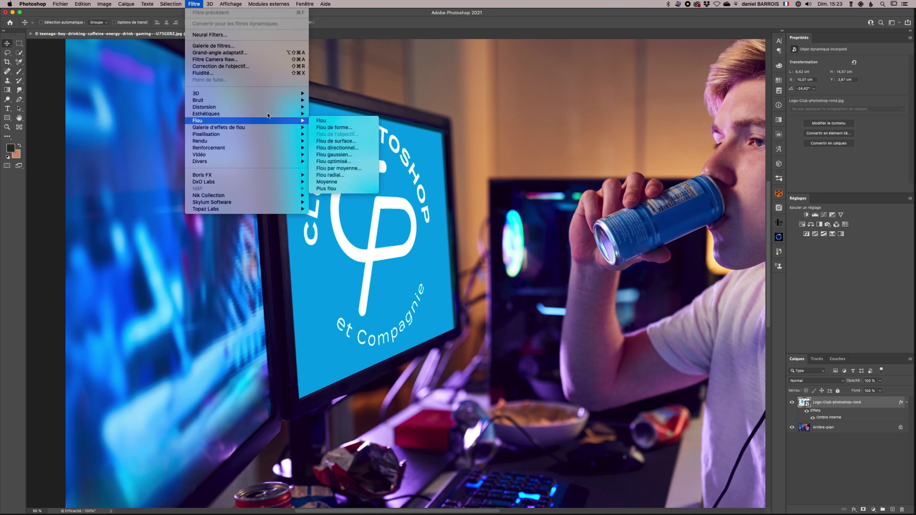
click(358, 154)
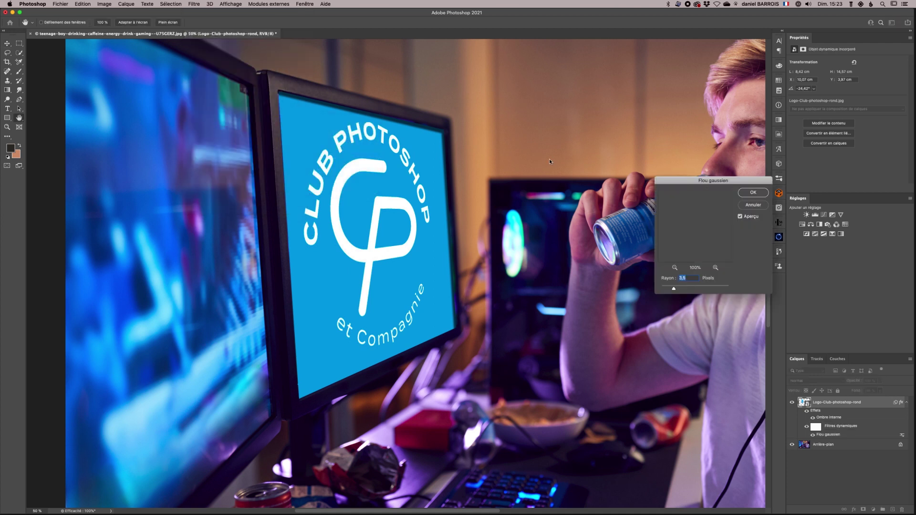
drag(676, 290, 687, 286)
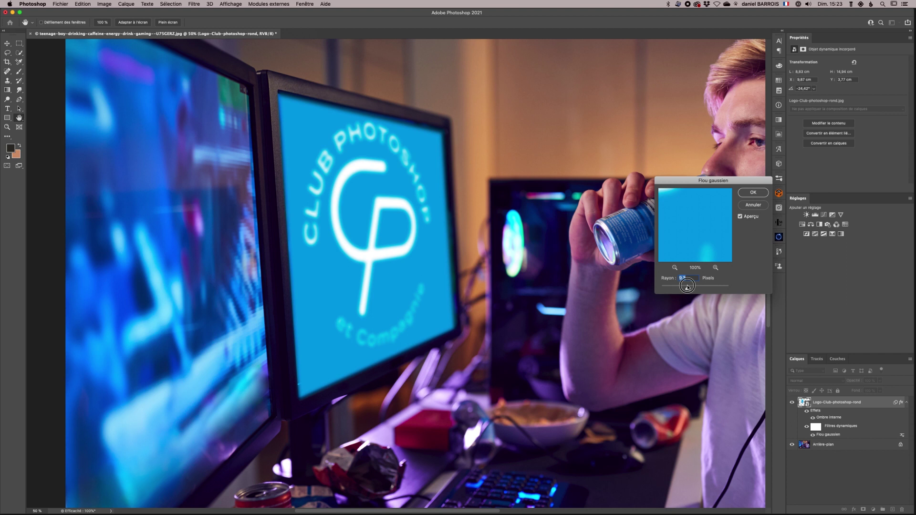
drag(687, 286, 687, 288)
click(748, 193)
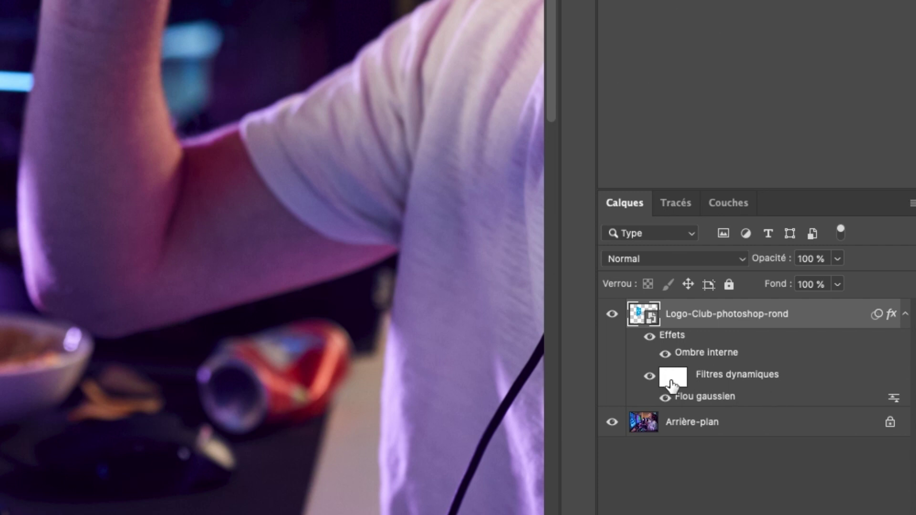
Step: Target the logo's smart filter mask and set the Gradient tool to the Noir, blanc preset
click(671, 384)
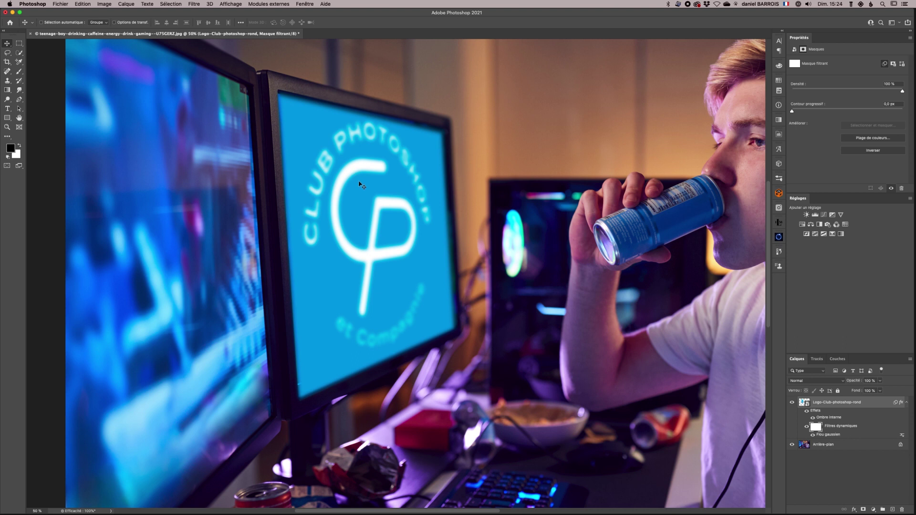
click(7, 90)
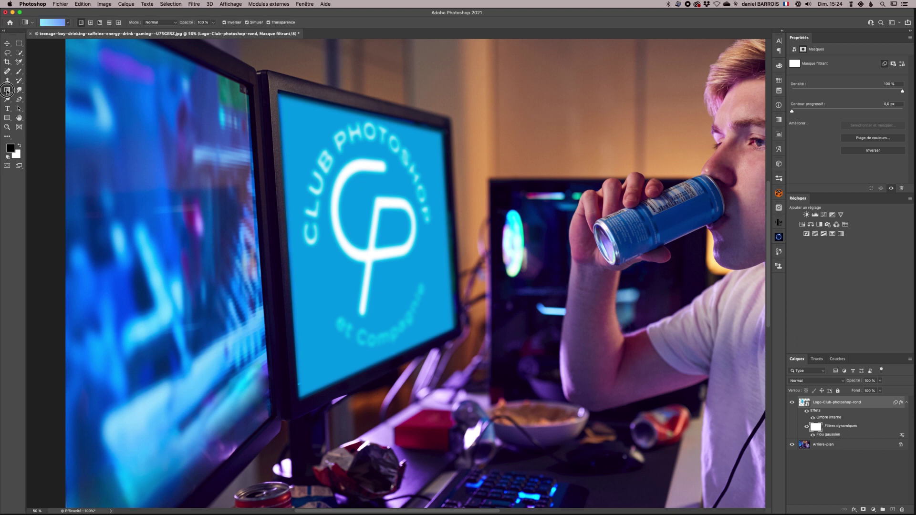
click(48, 22)
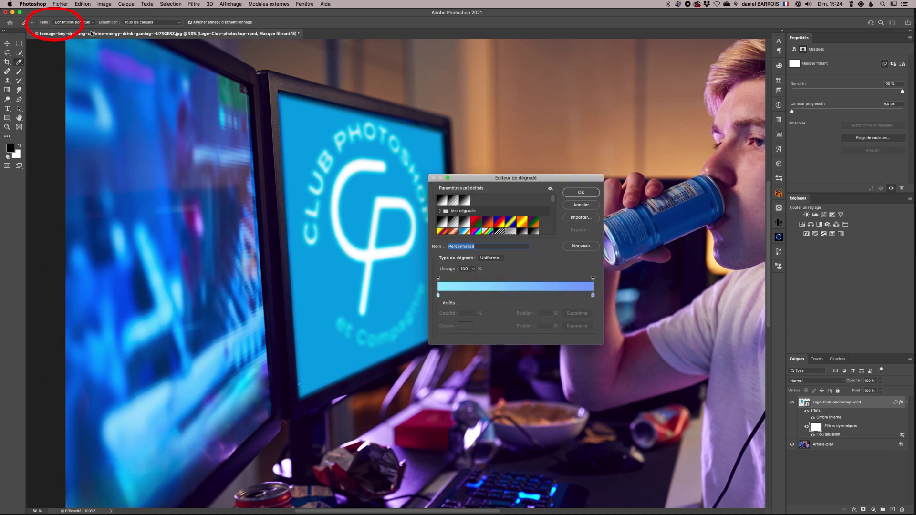
click(465, 201)
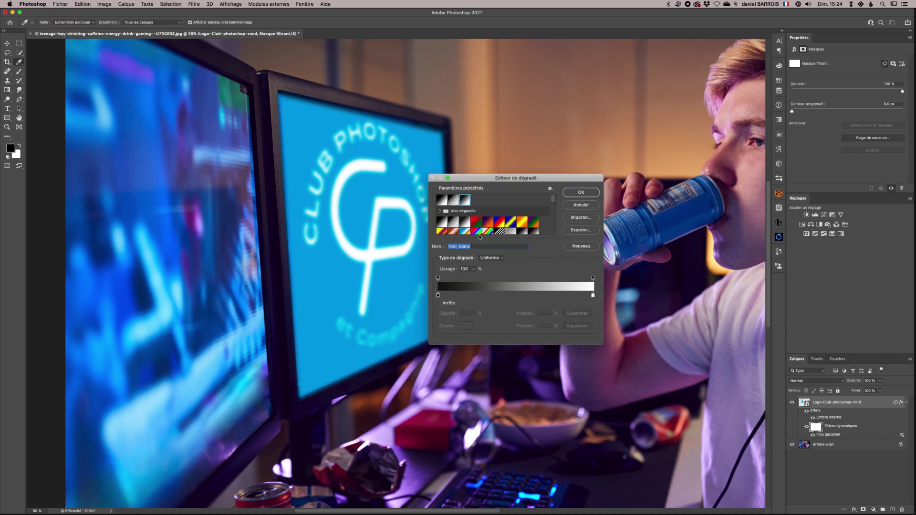
click(580, 194)
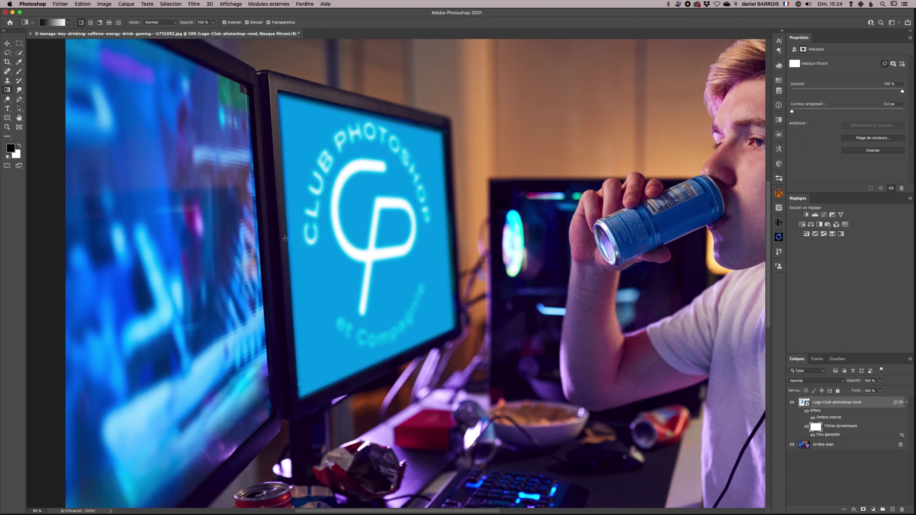
Step: Disable Inverser and redraw the filter mask's gradient from the first monitor across to the logo, so the blur fades in toward the far edge
drag(237, 245, 443, 233)
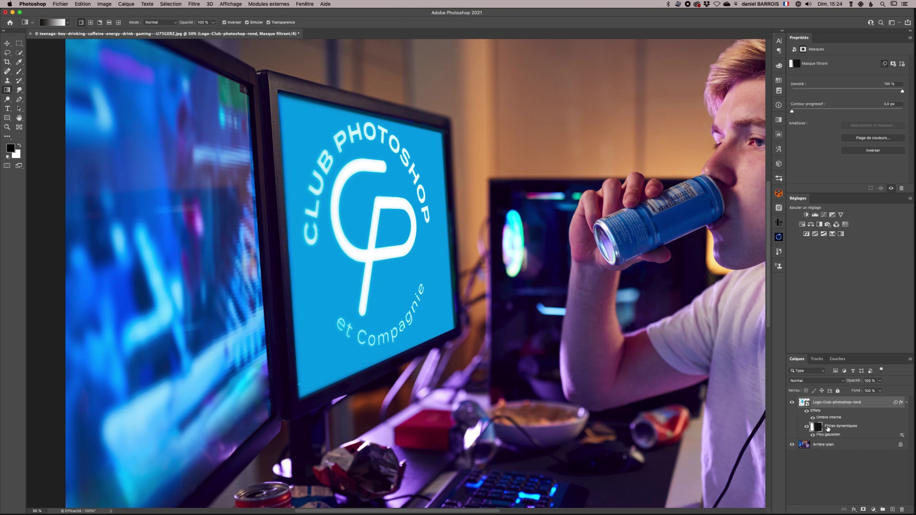
click(225, 22)
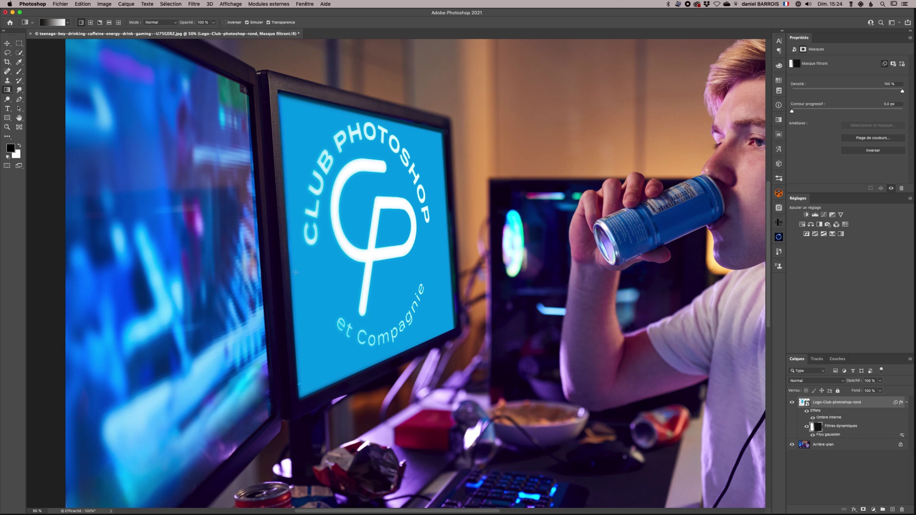
drag(215, 257, 427, 239)
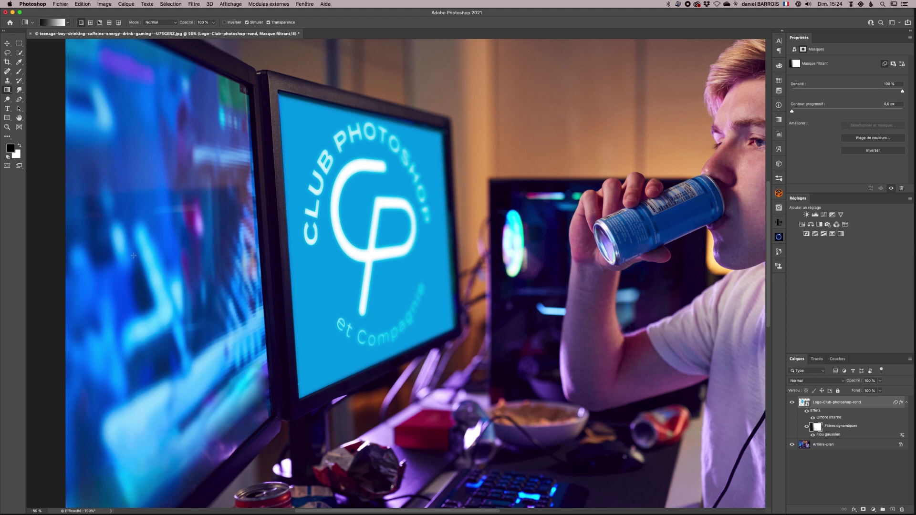
drag(135, 258, 409, 222)
Step: Try a neutral gray Incrustation layer named grain clipped to the logo layer, and delete it
super+click(393, 179)
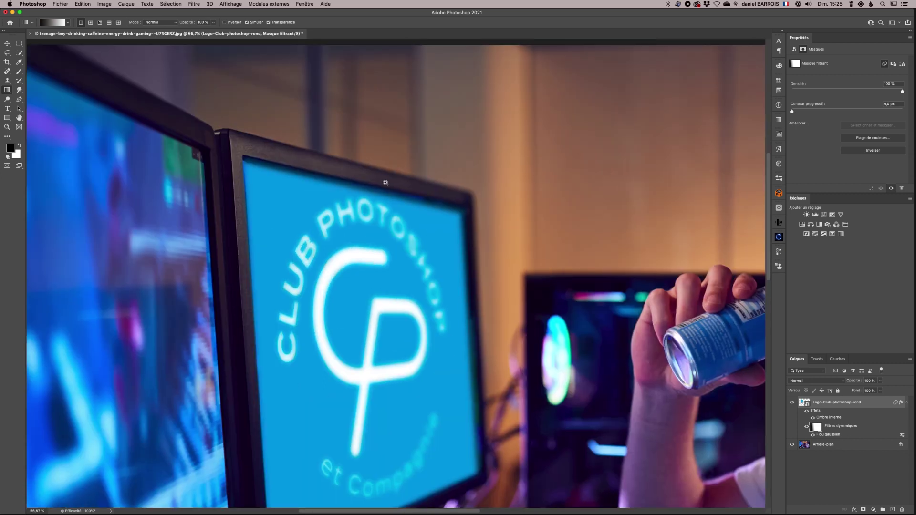
super+click(396, 256)
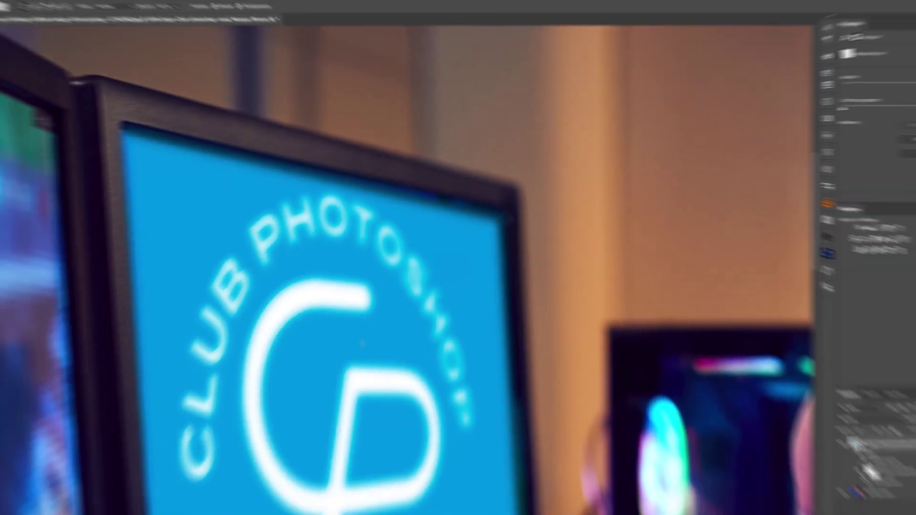
drag(361, 344, 411, 274)
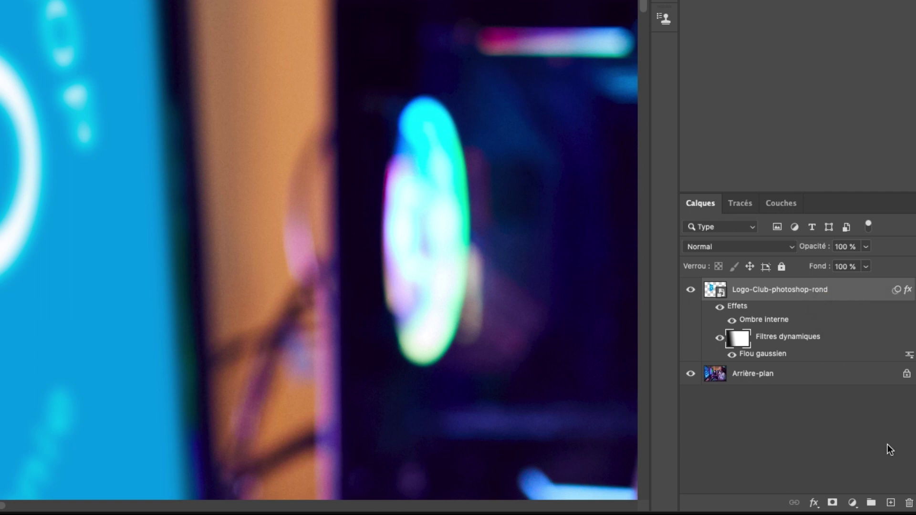
alt+click(891, 503)
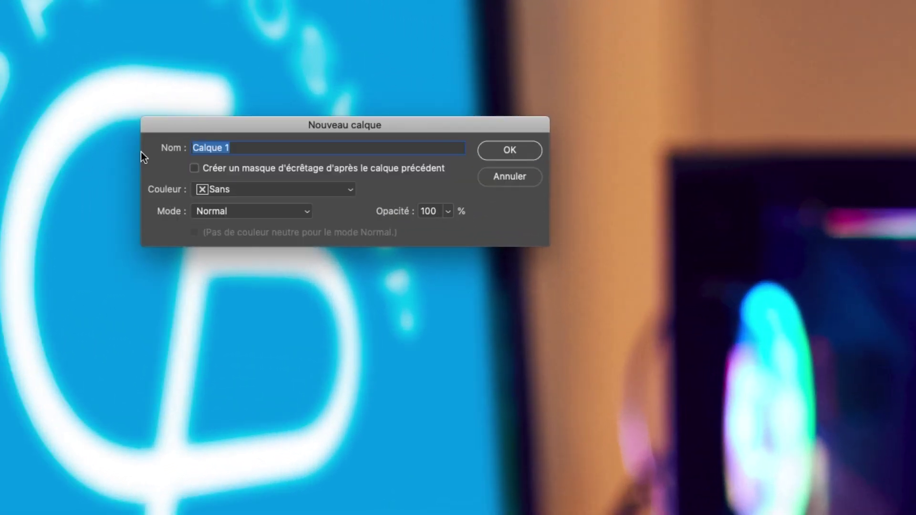
text(grain)
click(225, 218)
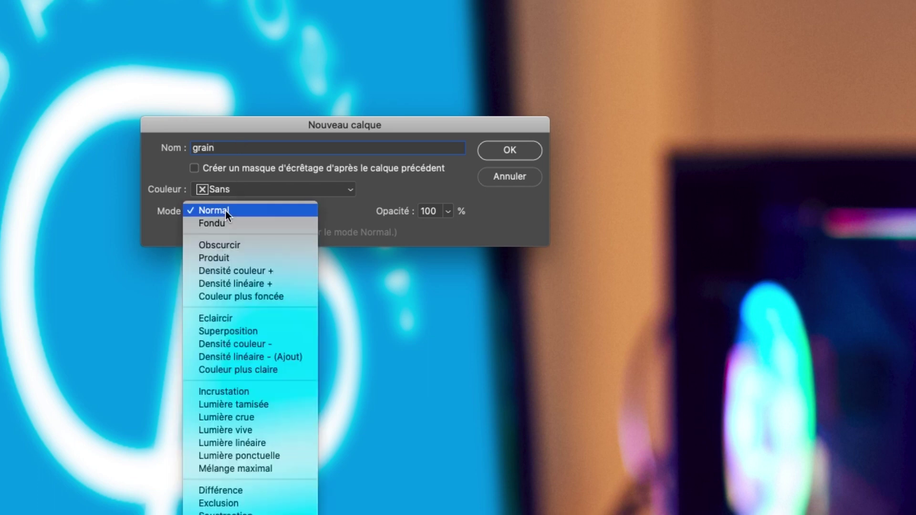
click(226, 391)
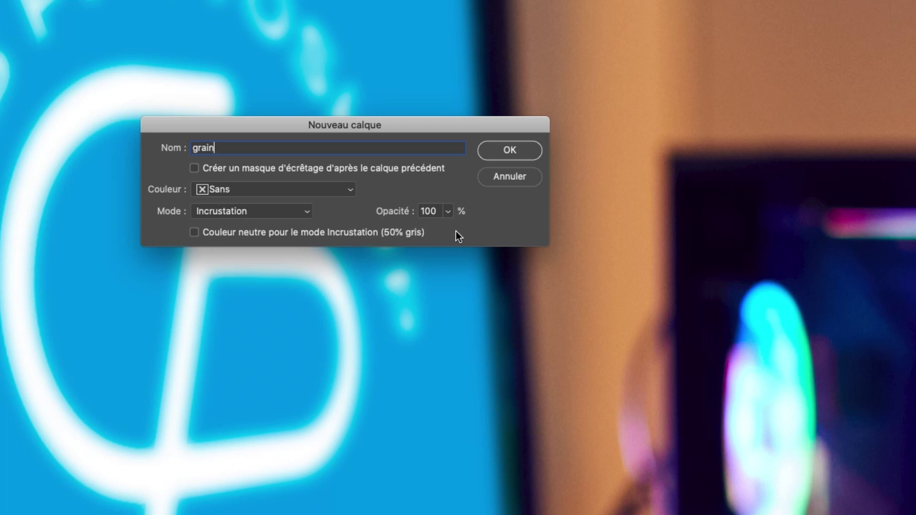
click(492, 149)
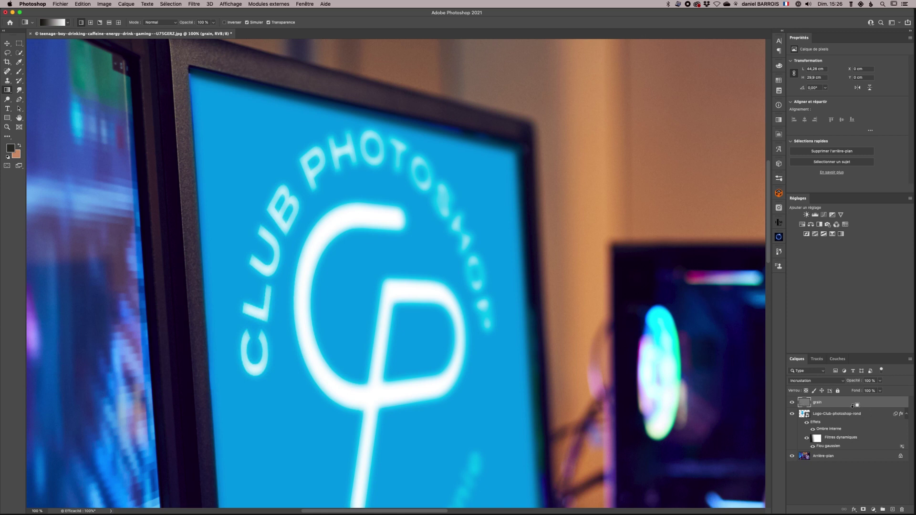
alt+click(852, 406)
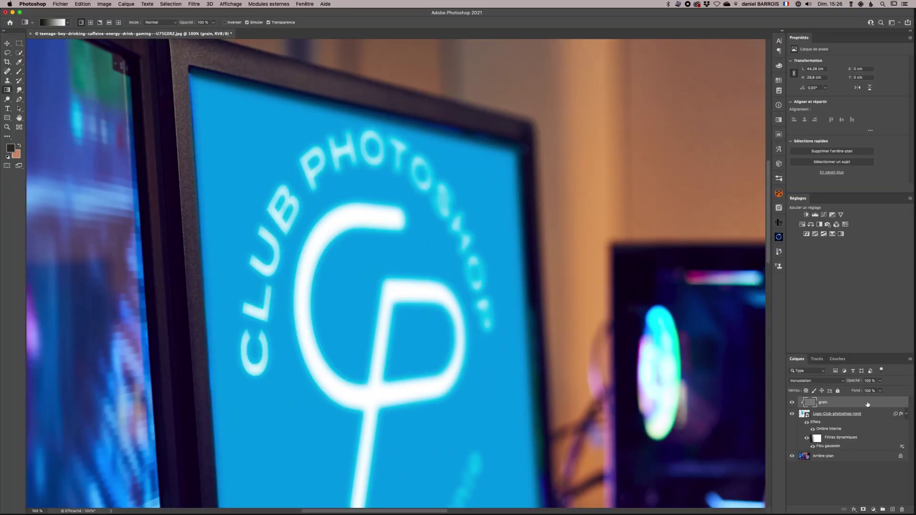
drag(868, 405, 902, 509)
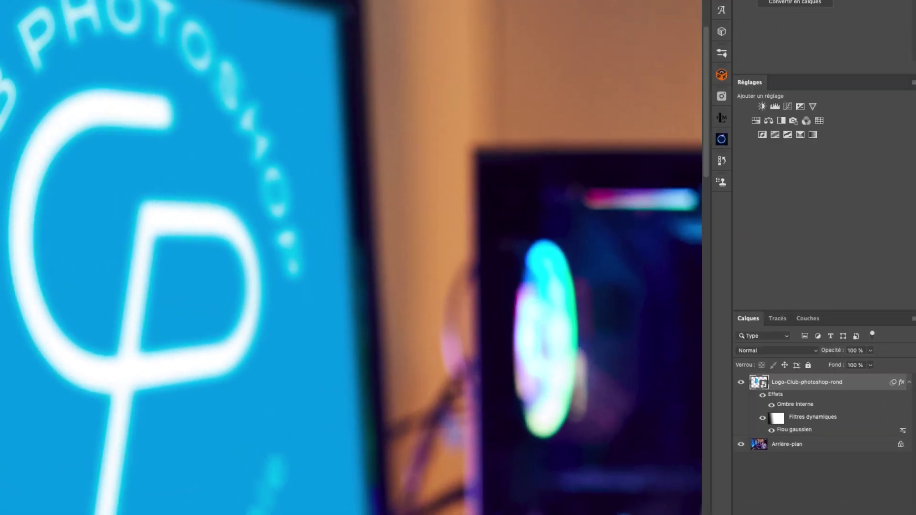
Step: Create a layer named grain above the logo, clipped to it, in Incrustation mode and filled with neutral 50% gray
alt+click(891, 508)
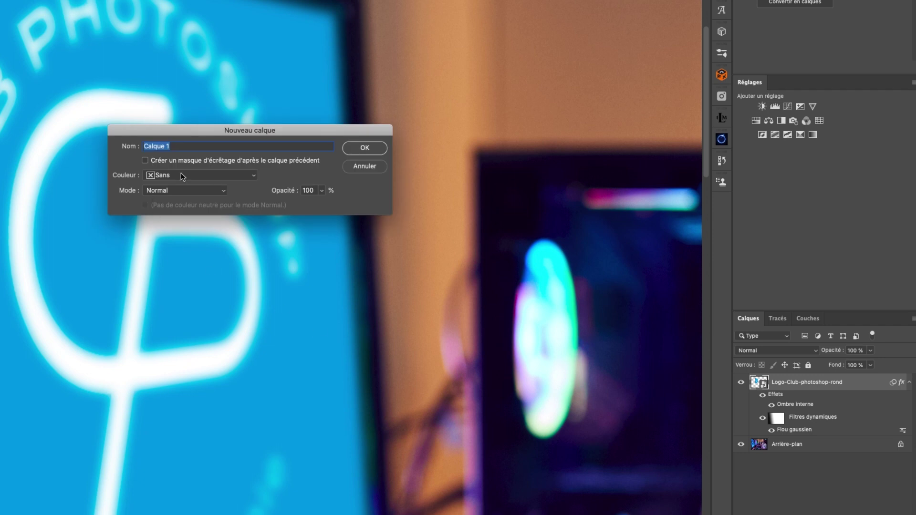
text(grain)
click(146, 160)
click(176, 193)
click(181, 316)
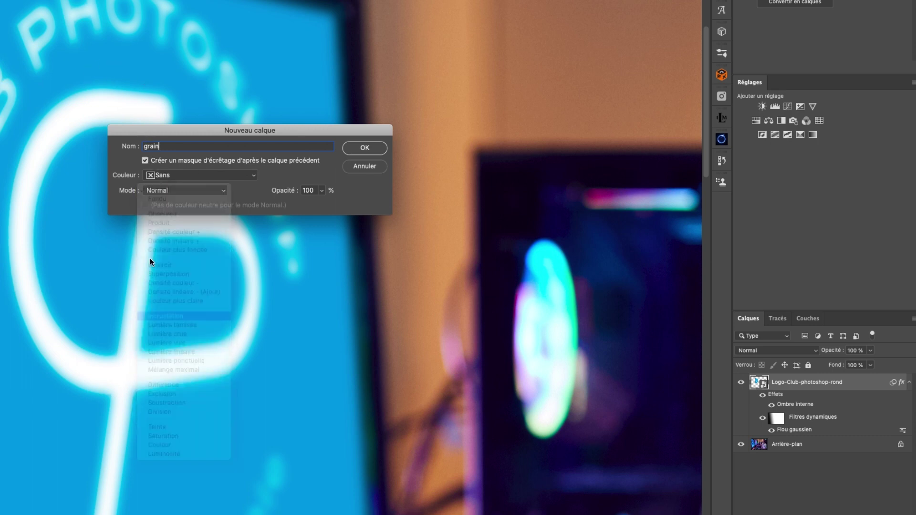
click(145, 206)
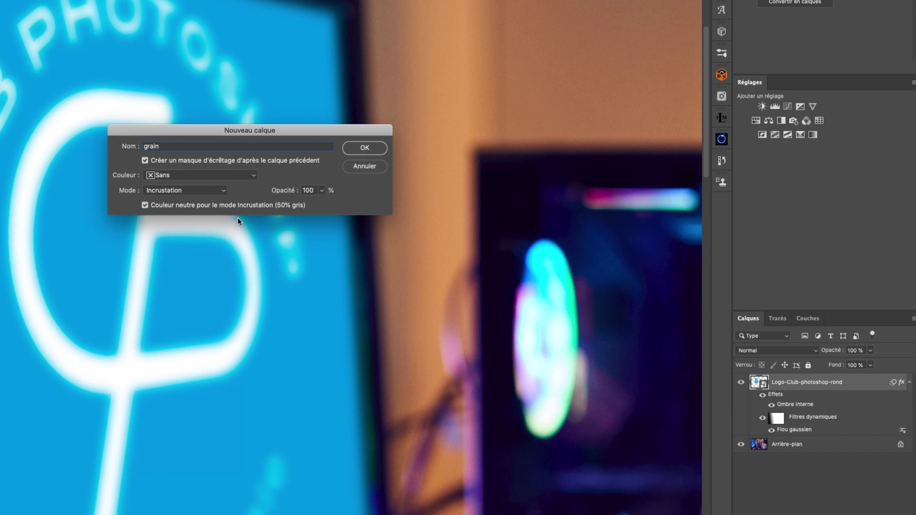
click(378, 147)
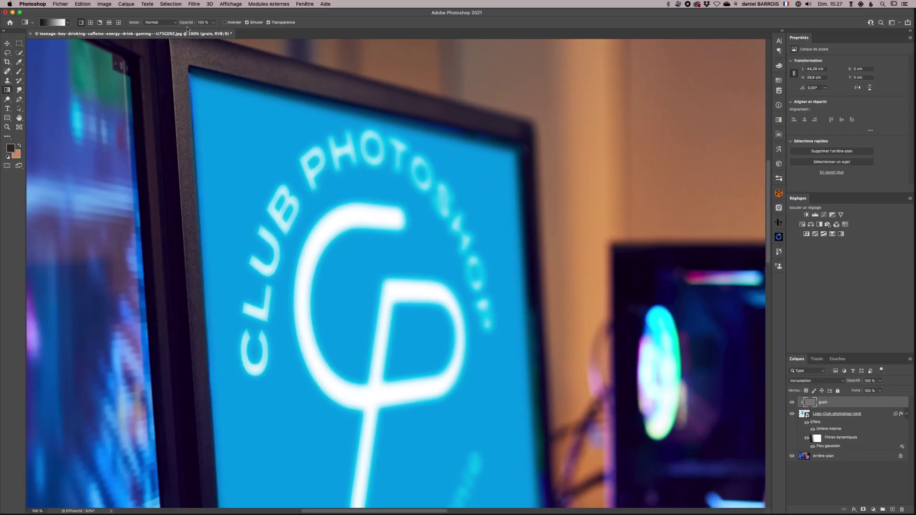
Step: Apply Ajout de bruit to the grain layer with Gaussienne distribution, Monochromatique noise and a low amount that matches the photo's grain
click(194, 5)
mouse_move(210, 101)
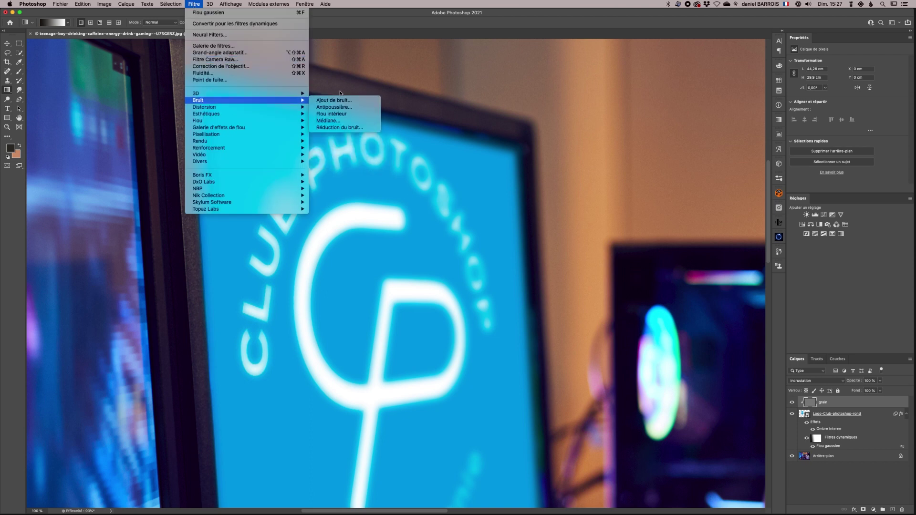
click(336, 101)
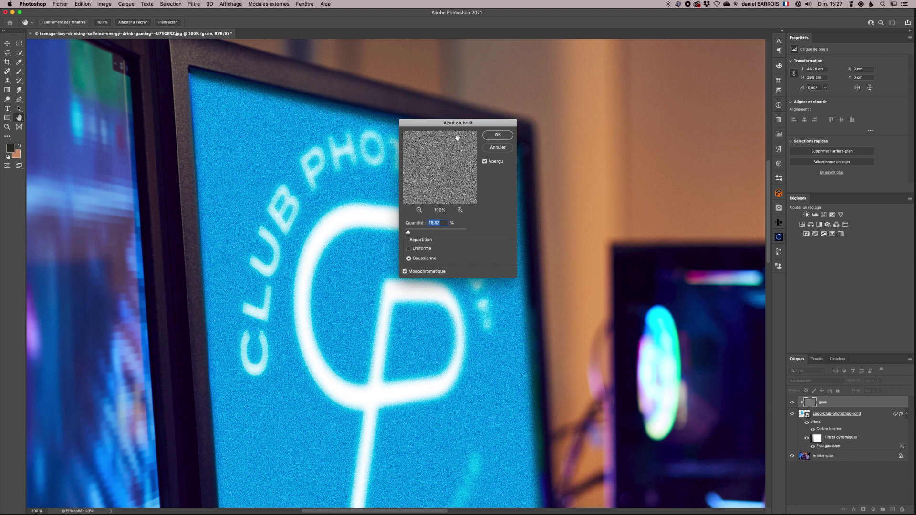
drag(454, 125, 653, 100)
drag(609, 208, 640, 207)
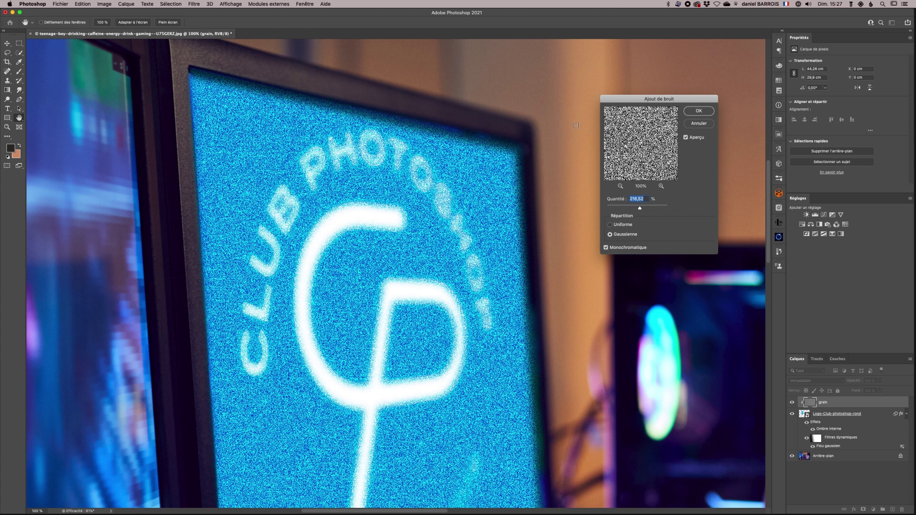
drag(639, 208, 607, 209)
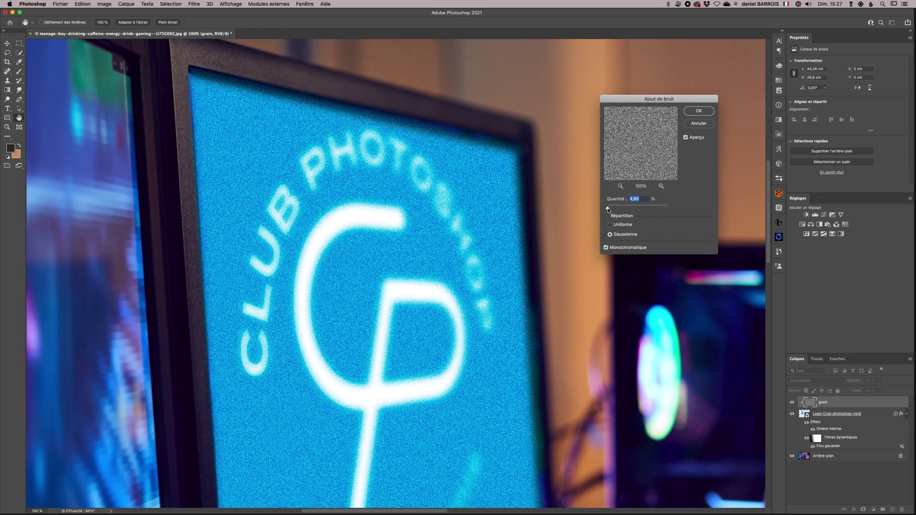
click(608, 209)
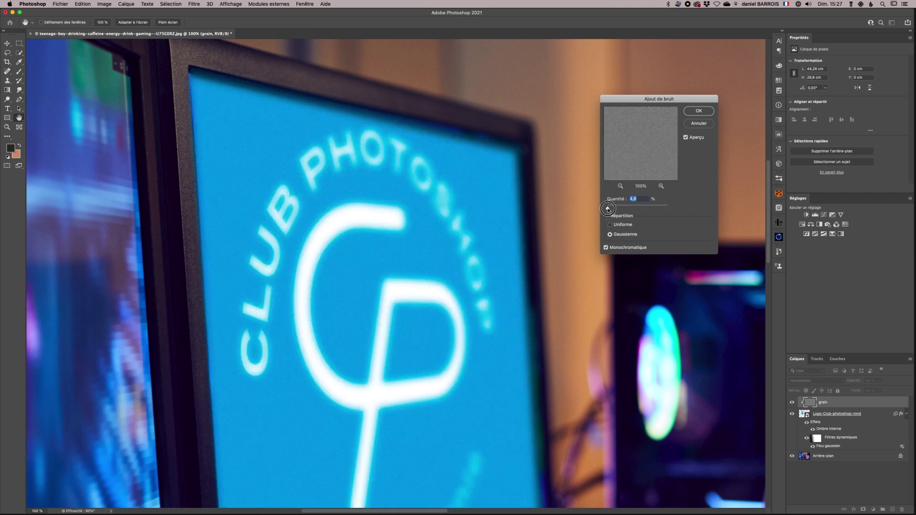
click(608, 209)
drag(608, 209, 608, 209)
click(706, 113)
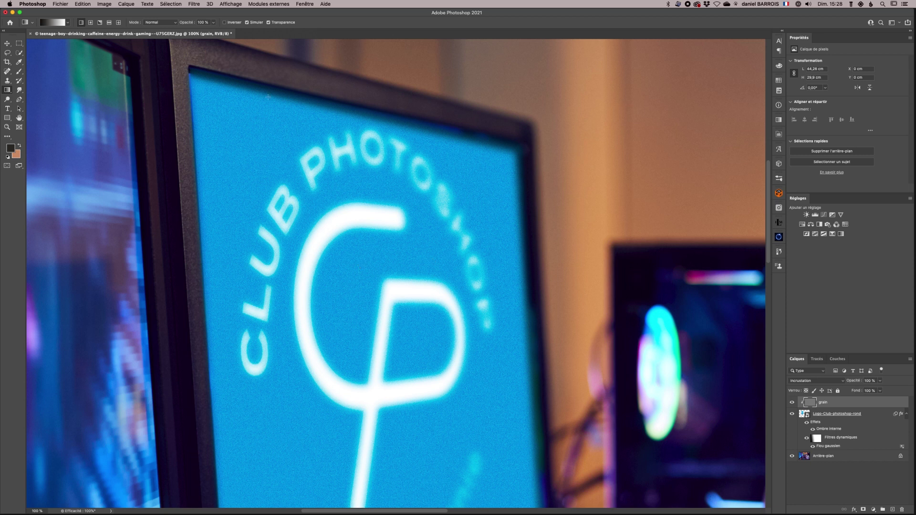
Step: Soften the grain layer's noise with a Flou gaussien of very small radius
click(193, 4)
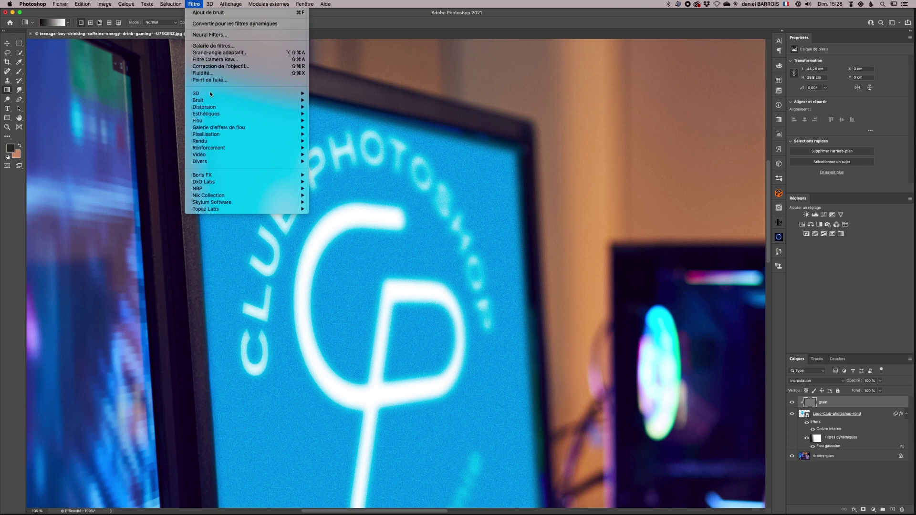
mouse_move(226, 120)
mouse_move(288, 120)
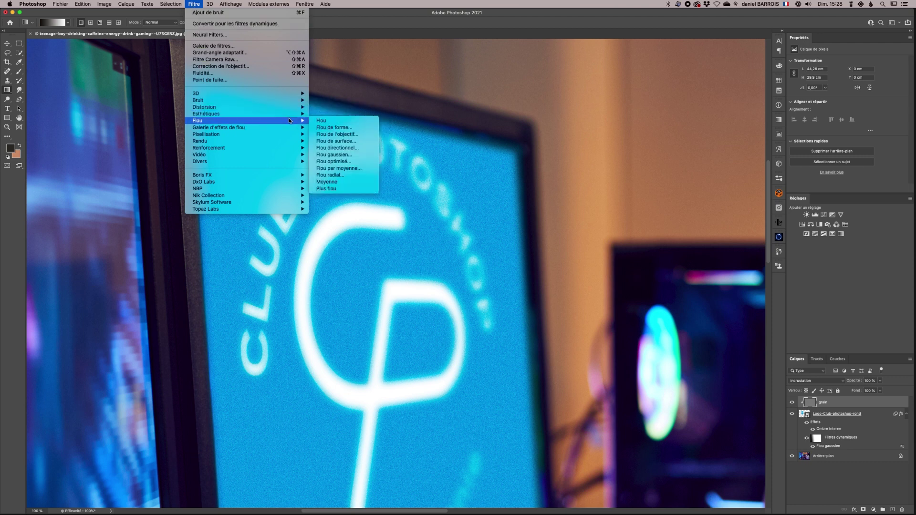
click(340, 156)
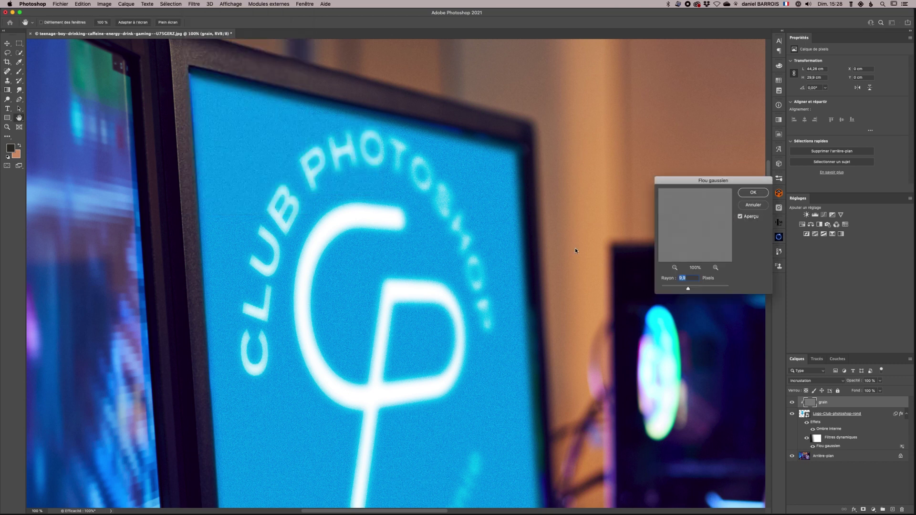
drag(688, 290, 662, 290)
click(752, 192)
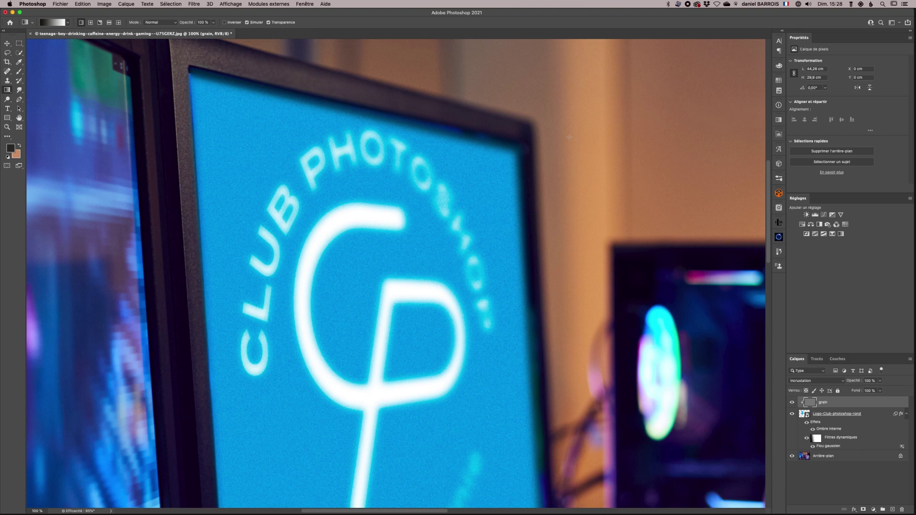
Step: Reduce the grain layer's opacity to 50%
click(880, 381)
drag(881, 389, 864, 390)
drag(864, 392, 864, 391)
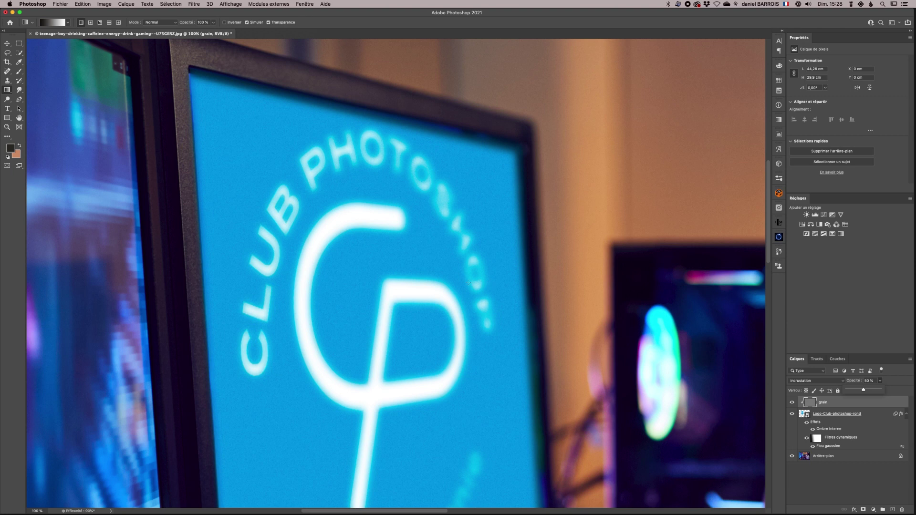
Step: Place Logo-Club-photoshop-rond.jpg as an embedded smart object and move it over the large foreground monitor
alt+click(431, 256)
alt+click(431, 255)
alt+click(413, 304)
drag(391, 312, 364, 235)
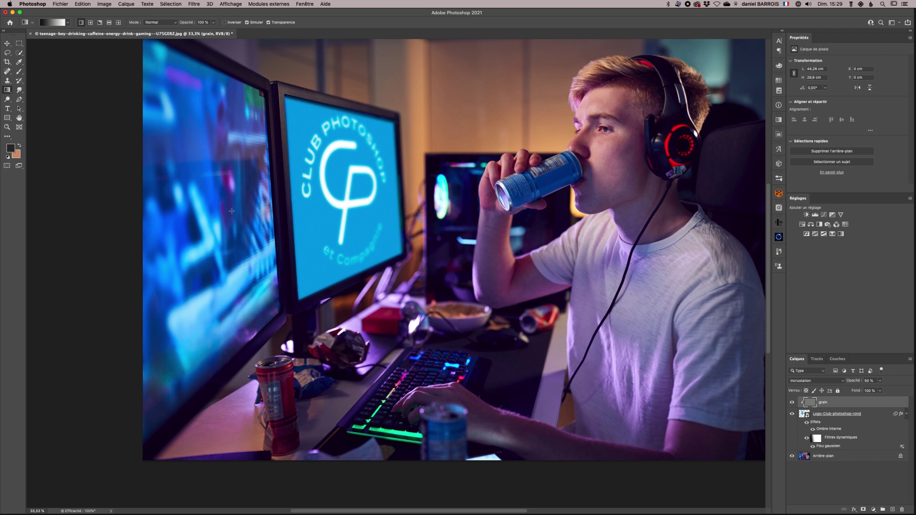
drag(332, 191, 355, 219)
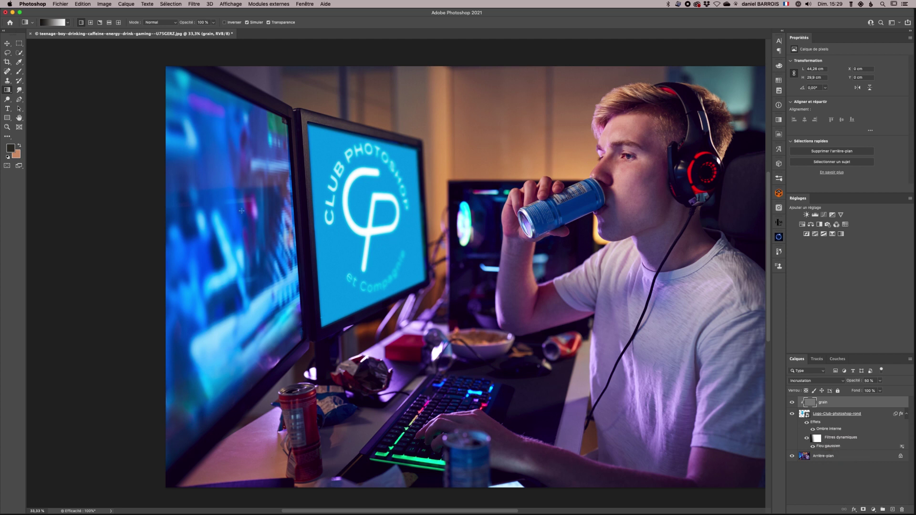
click(61, 4)
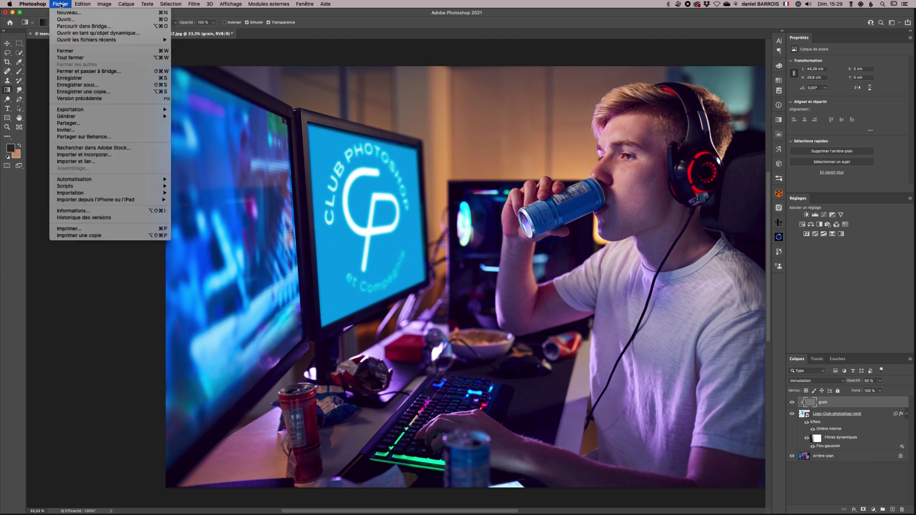
click(70, 154)
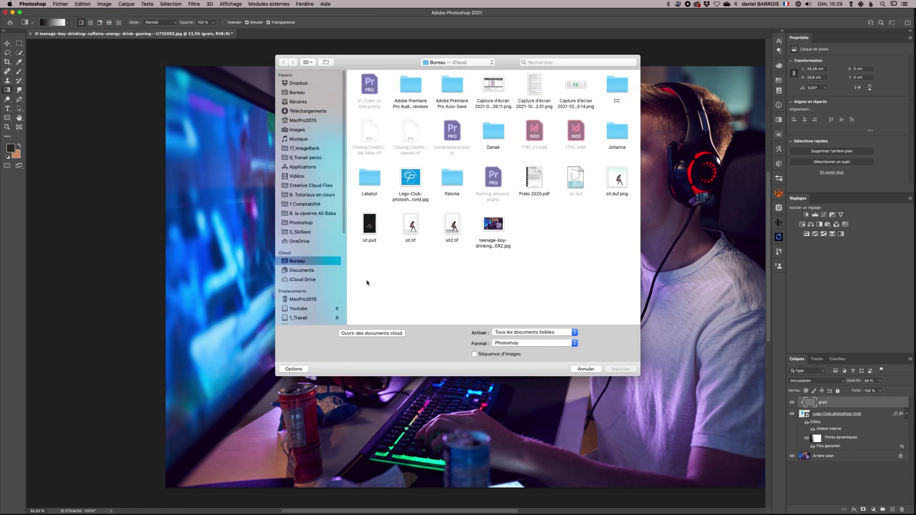
double_click(408, 179)
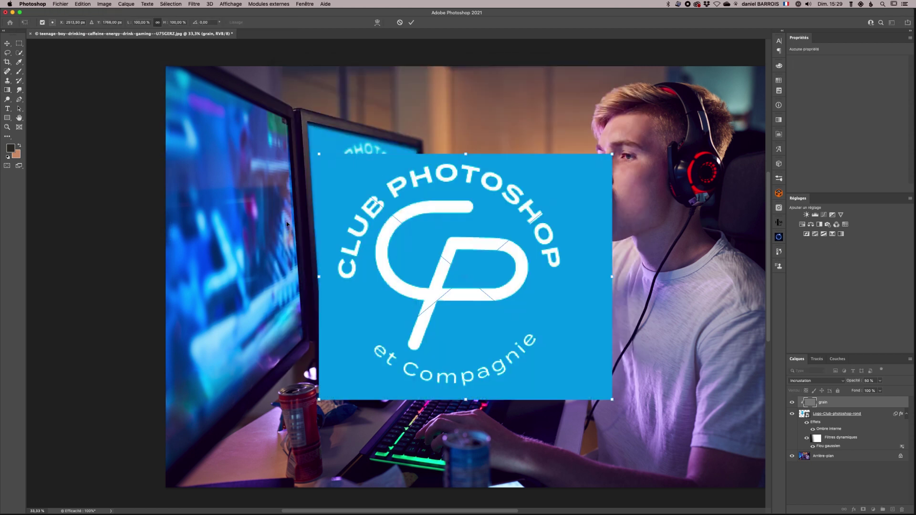
drag(490, 215, 180, 182)
Step: Distort the placed logo to fit its right side to the foreground screen, extending its upper-left corner beyond the canvas along the screen's top edge
right_click(227, 219)
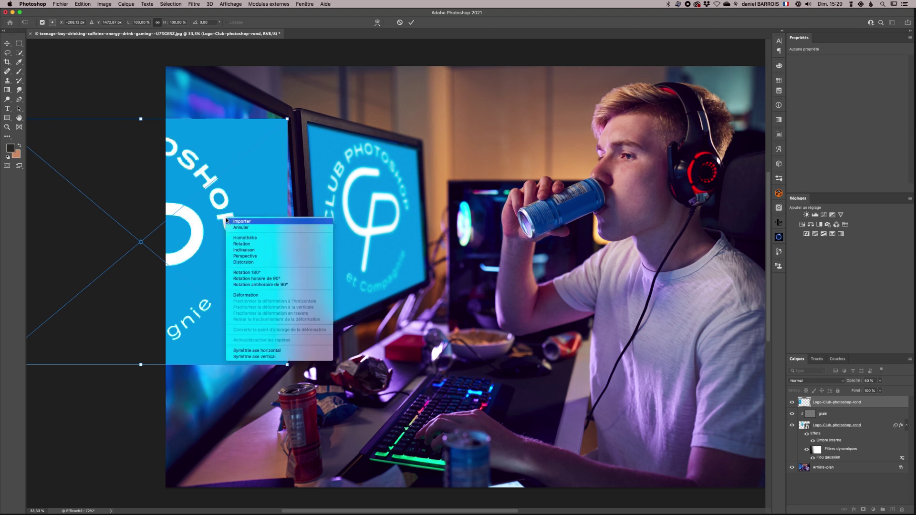
click(253, 263)
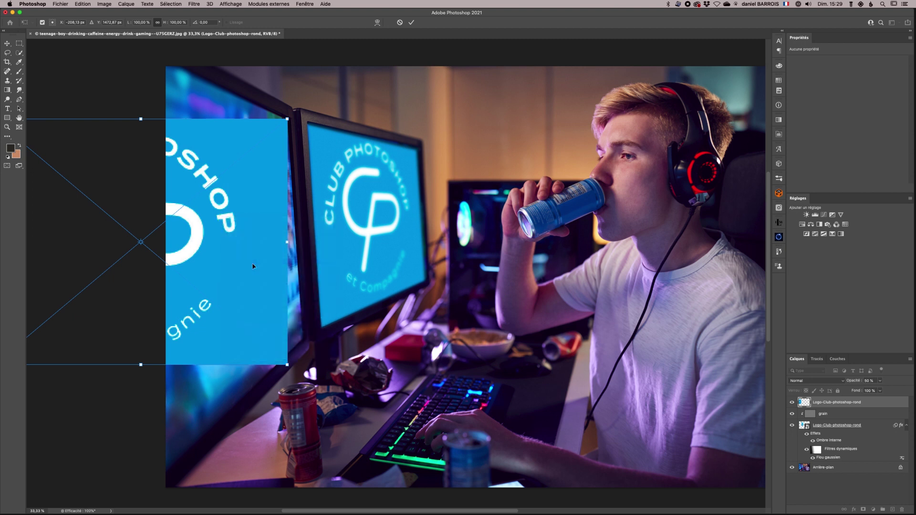
drag(286, 366, 301, 340)
drag(353, 362, 533, 359)
drag(173, 116, 210, 39)
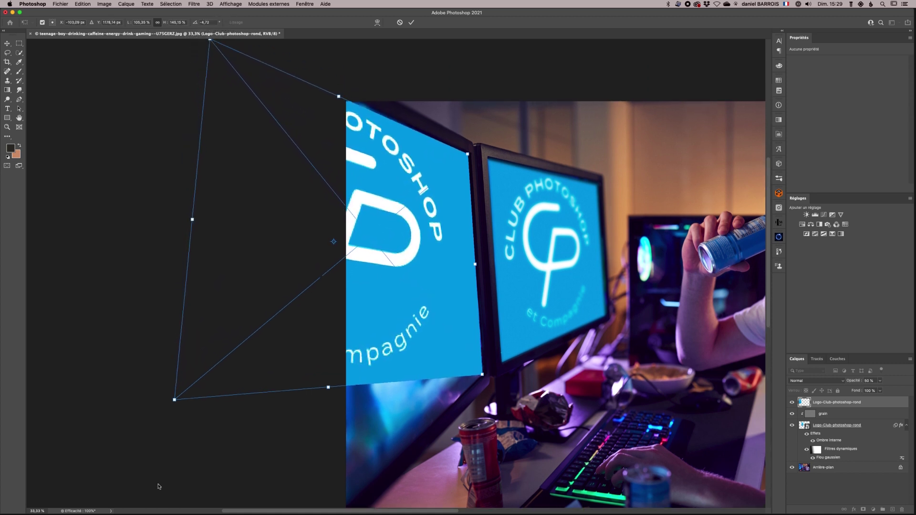
Step: Pull the logo's lower-left corner beyond the canvas along the screen's bottom edge, refine its upper-left corner, and apply the distortion
drag(174, 400, 215, 507)
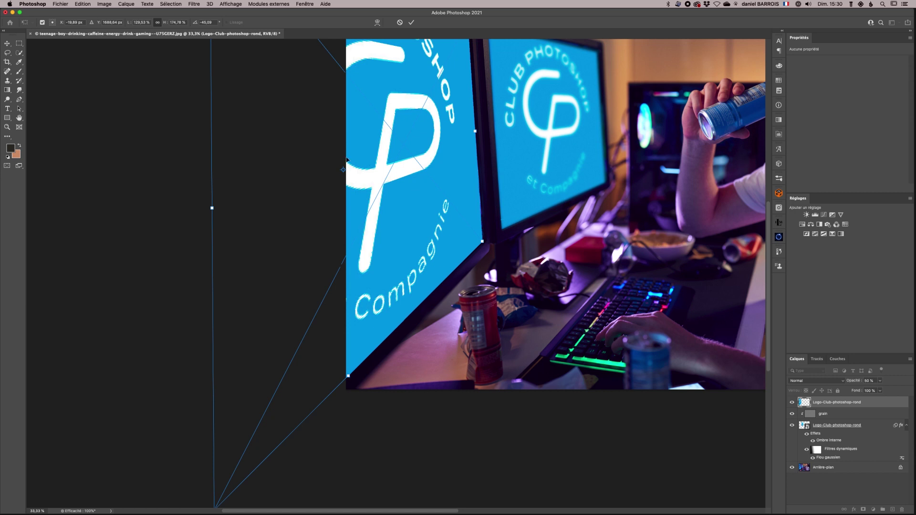
scroll(347, 160, up, 5)
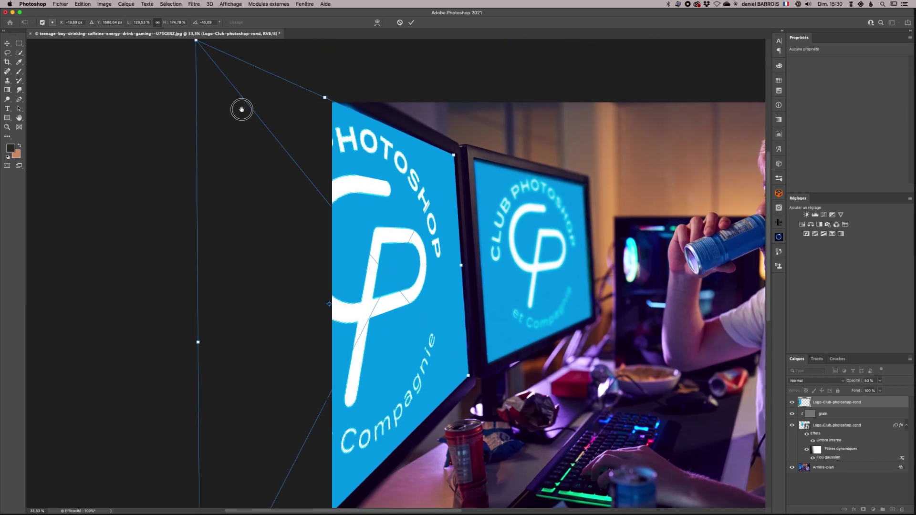
drag(242, 110, 251, 134)
drag(209, 66, 189, 47)
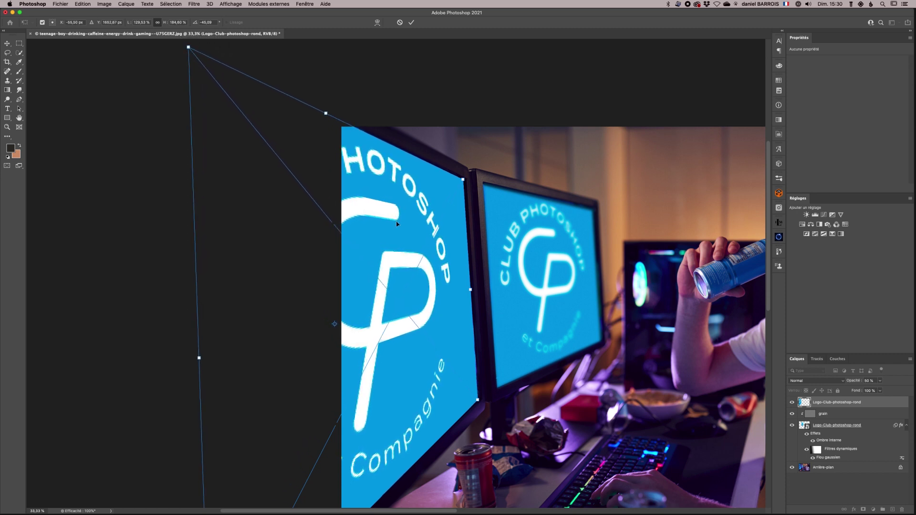
alt+click(403, 245)
alt+click(403, 245)
alt+click(403, 245)
drag(404, 245, 356, 172)
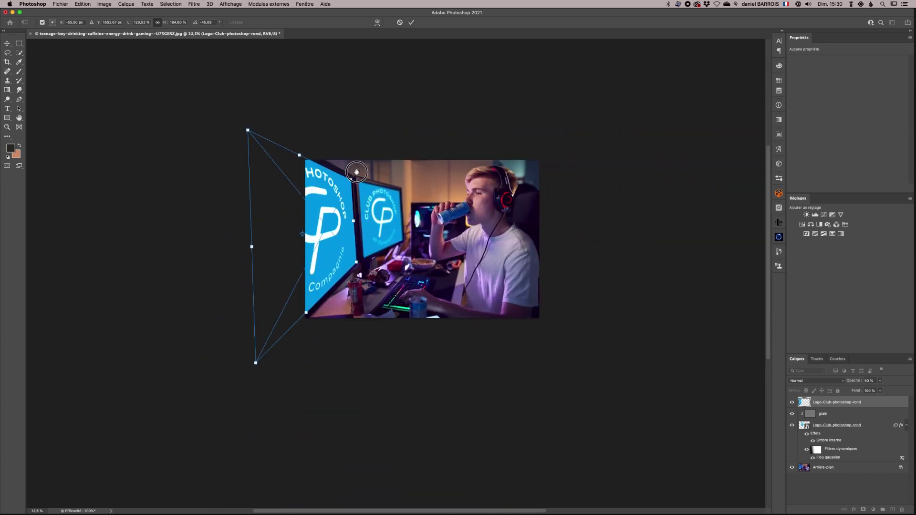
click(412, 23)
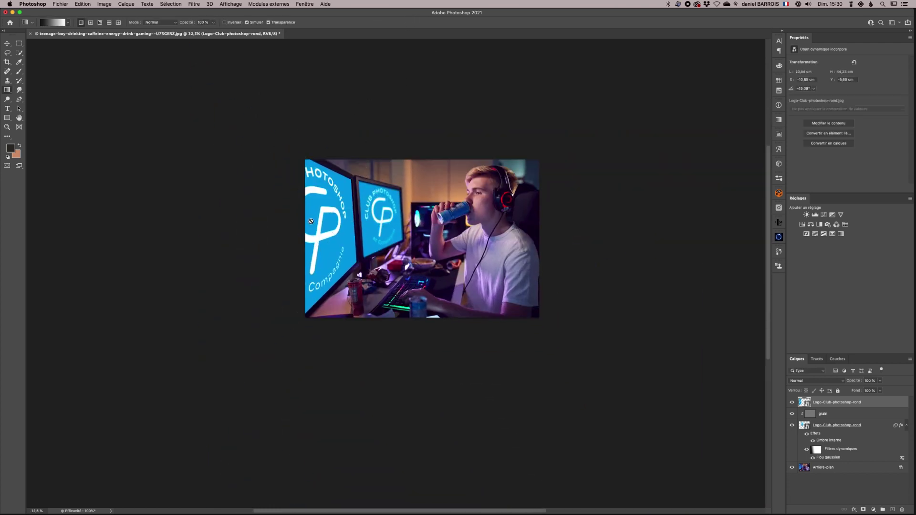
Step: Copy the Ombre interne effect and the Flou gaussien smart filter from the second monitor's logo layer to the new logo layer
click(830, 442)
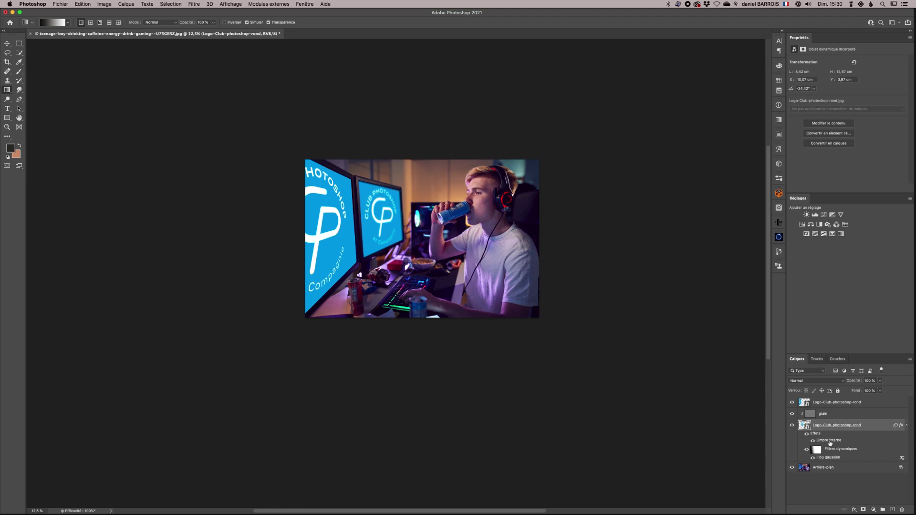
drag(484, 313, 647, 342)
scroll(647, 342, right, 10)
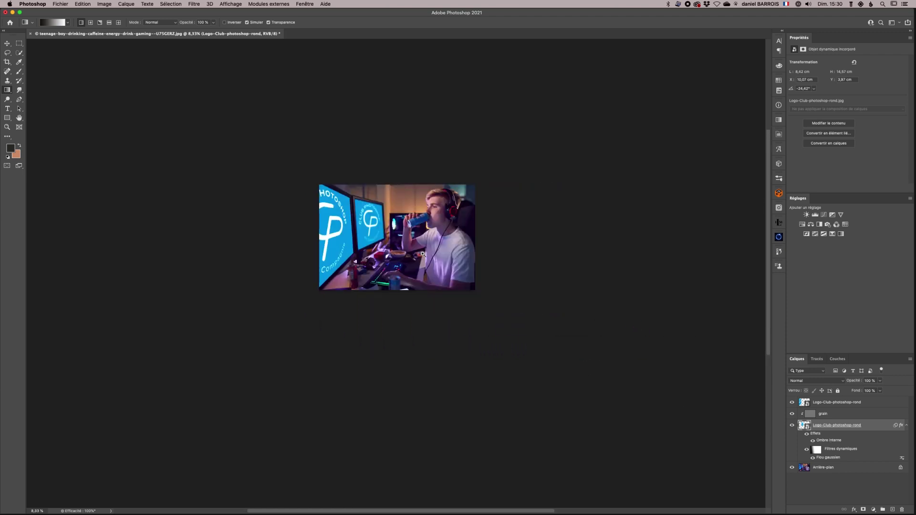
drag(422, 252, 651, 284)
scroll(687, 282, left, 10)
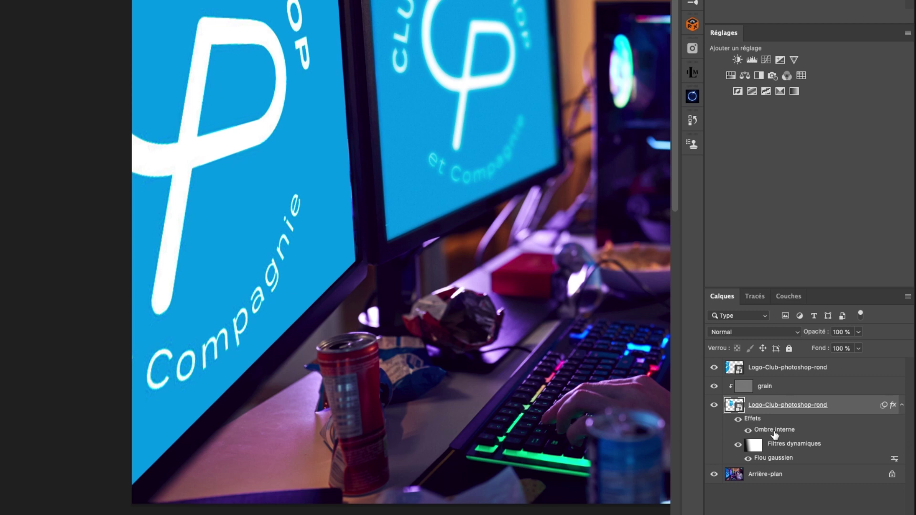
drag(774, 432, 774, 369)
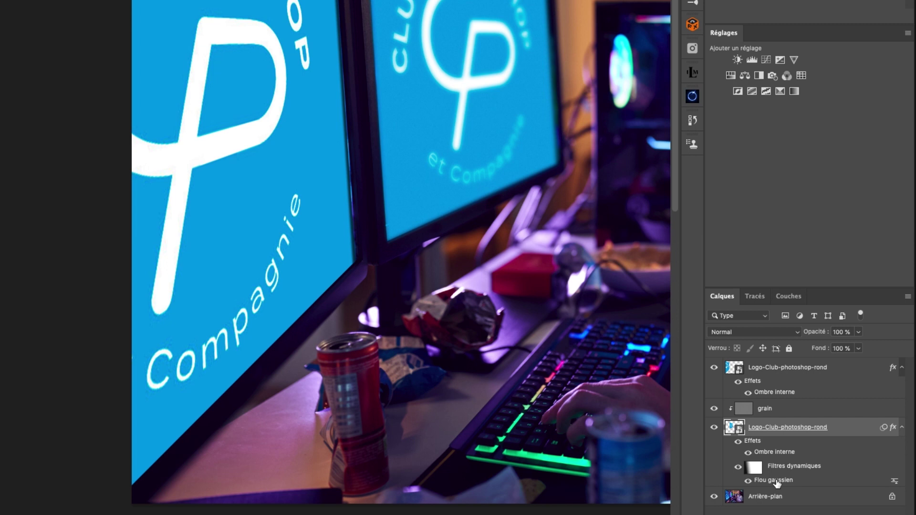
drag(777, 484, 764, 372)
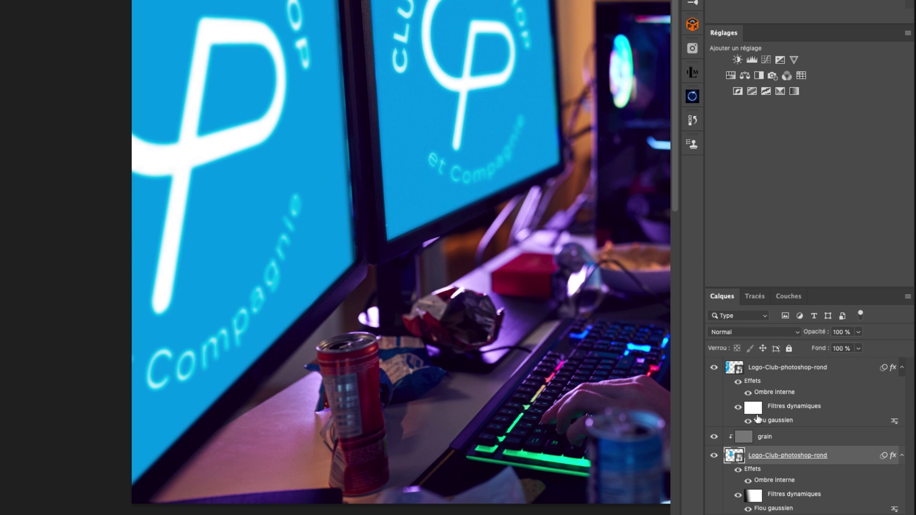
Step: Duplicate the grain layer above the new logo layer and clip the copy to it
click(745, 438)
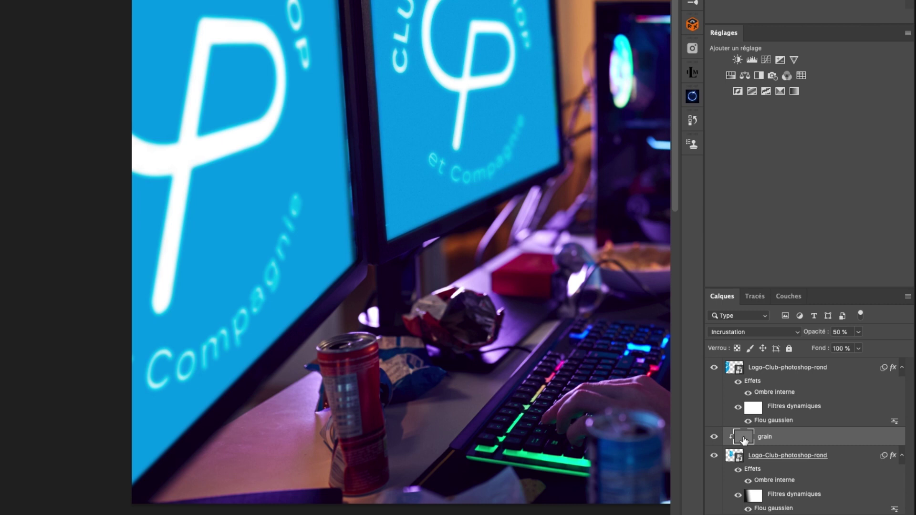
drag(745, 438, 750, 357)
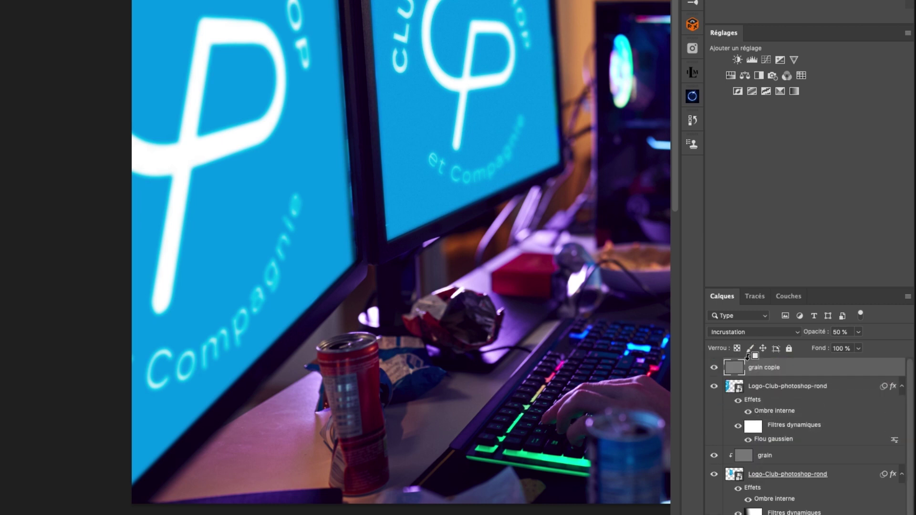
alt+click(816, 374)
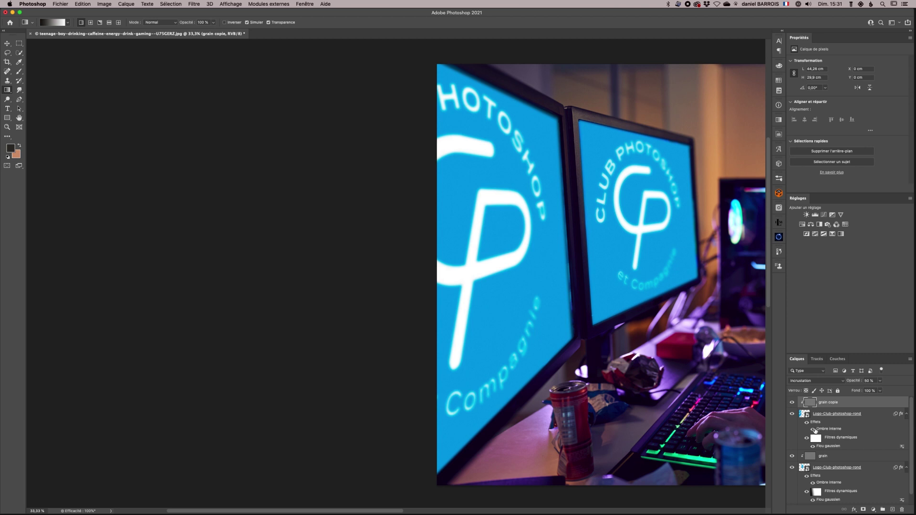
Step: Examine the new logo's inner shadow and Gaussian blur, and compare the filter masks of both logo layers
click(813, 429)
click(813, 429)
click(813, 447)
click(812, 446)
click(818, 493)
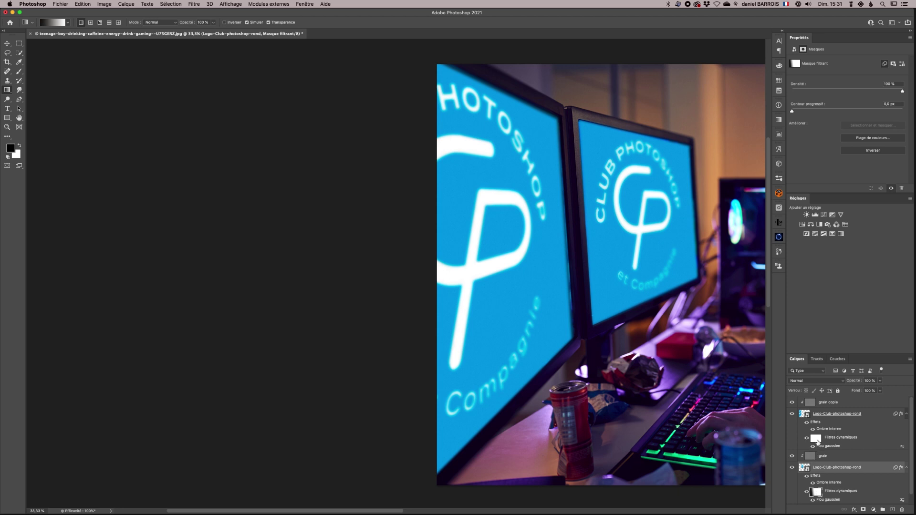
click(816, 439)
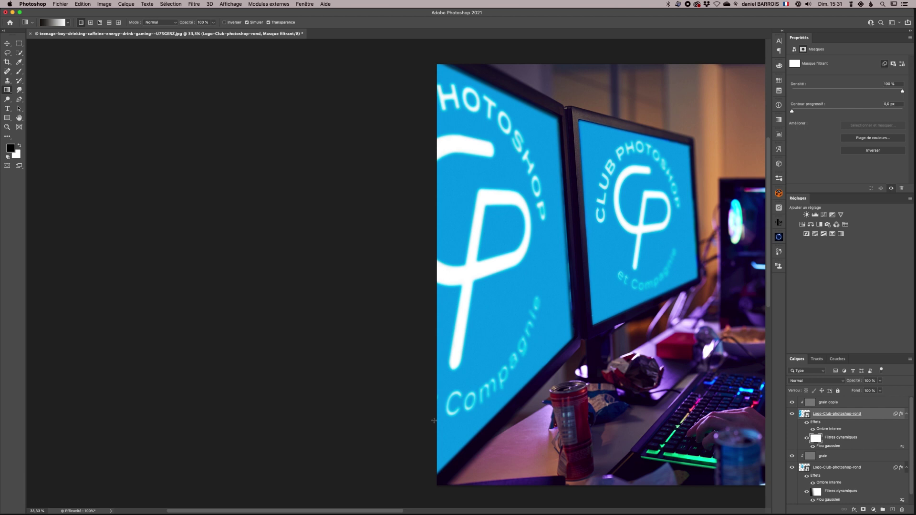
key(super+minus)
key(super+minus)
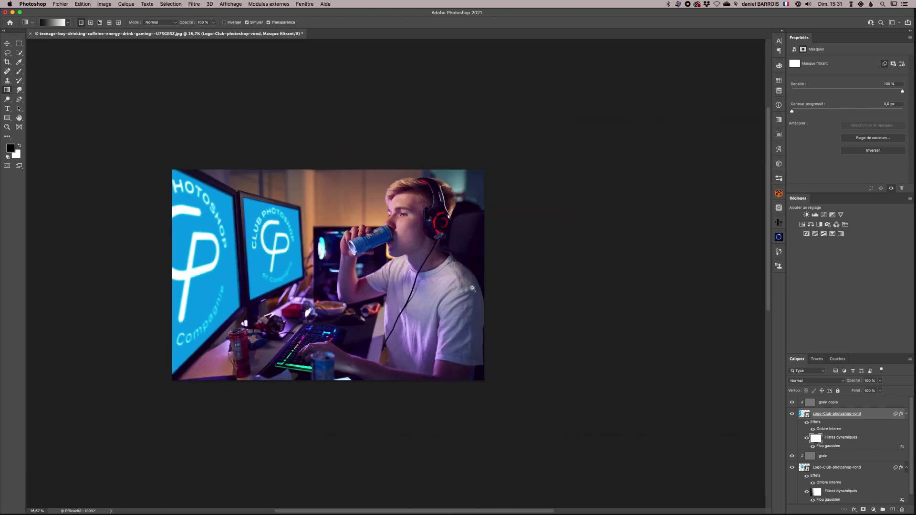
drag(320, 293, 402, 279)
key(super+plus)
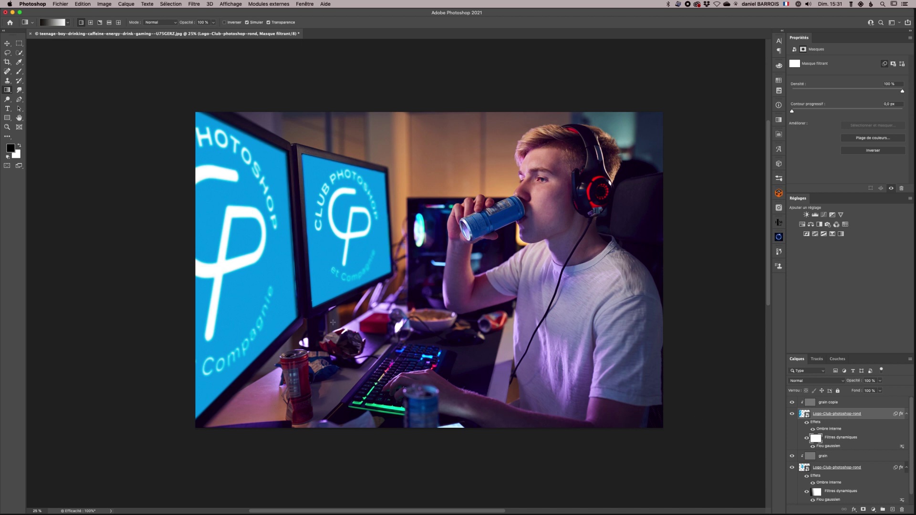
Step: Slightly shift the foreground logo's right edge outward to fit the monitor frame, apply the transformation, and check the layer against the photo
key(super+t)
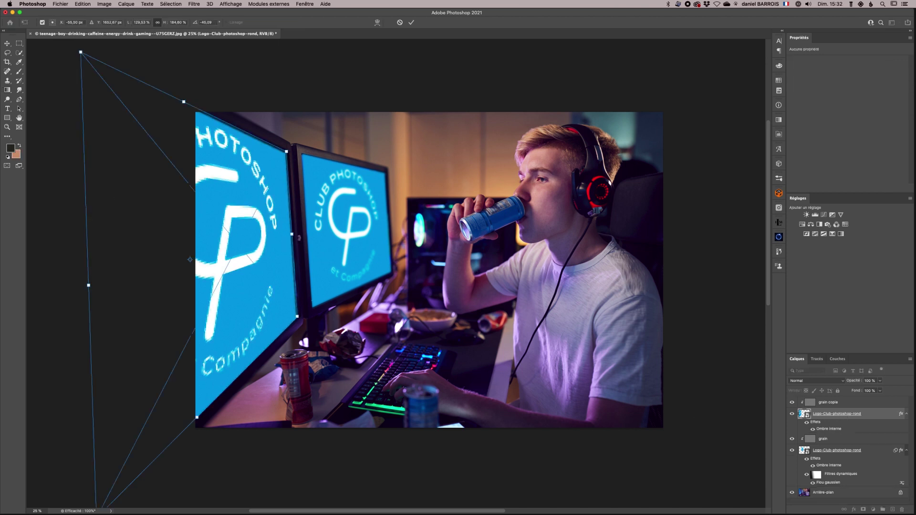
drag(291, 234, 293, 234)
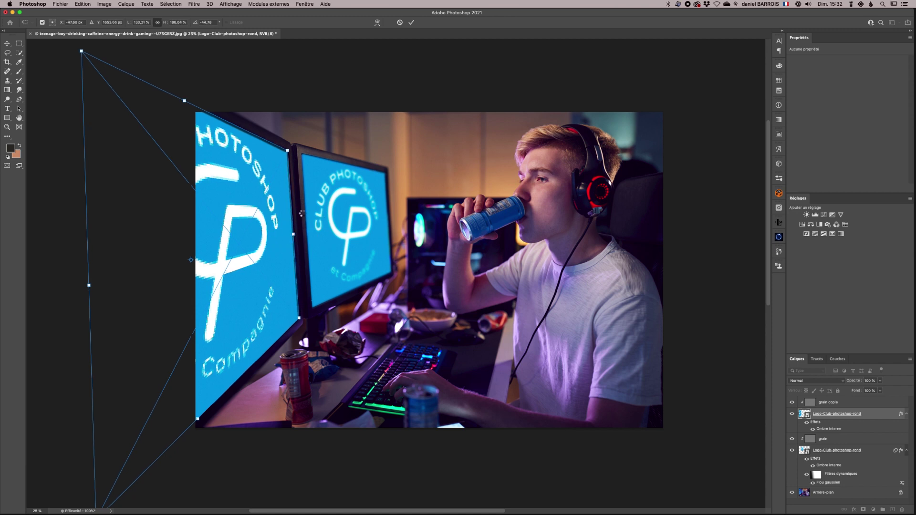
key(Return)
key(g)
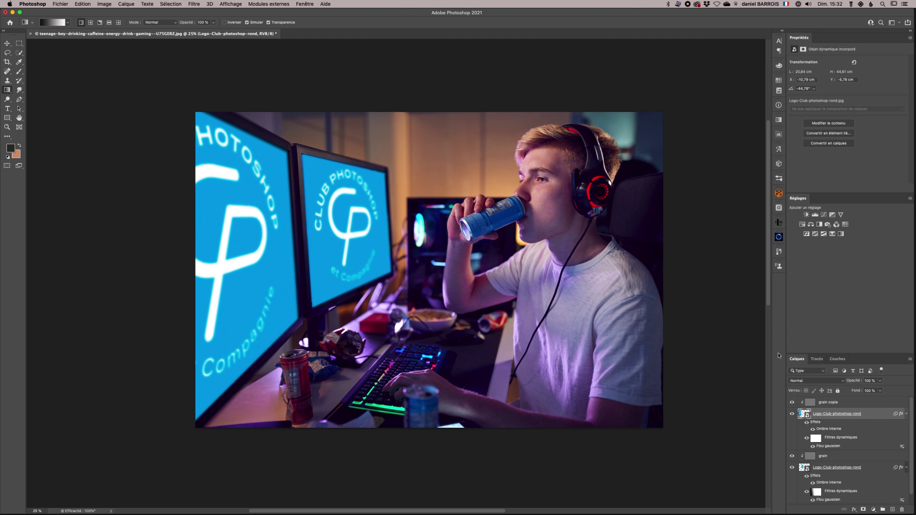
mouse_move(791, 413)
mouse_down()
mouse_move(791, 478)
mouse_move(792, 413)
mouse_up()
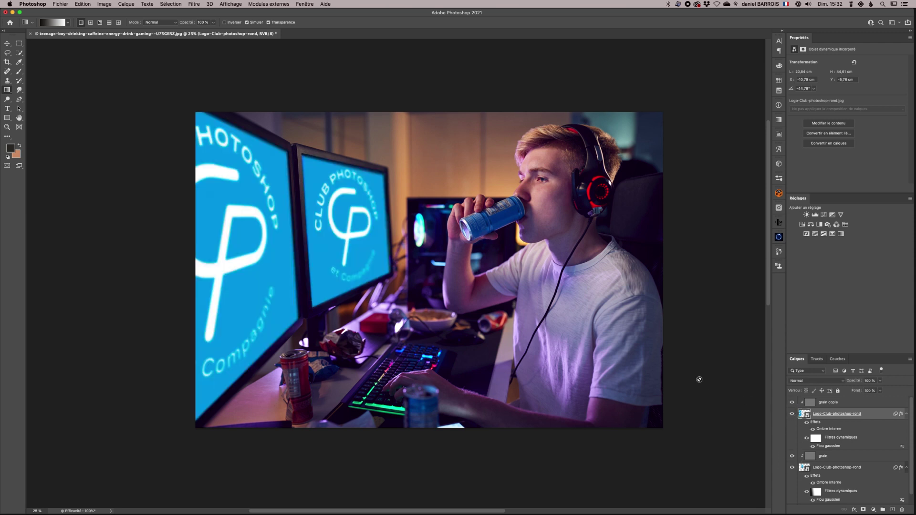